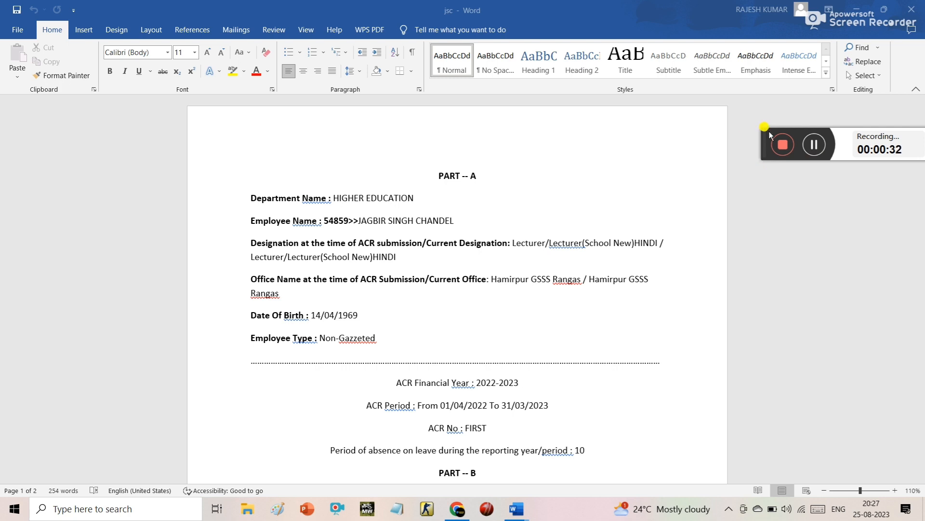
# Review Part A and Part B items 1 and 2 of the sample ACR document, including the duties summary and targets table.
pyautogui.moveTo(766, 131); pyautogui.dragTo(781, 143)
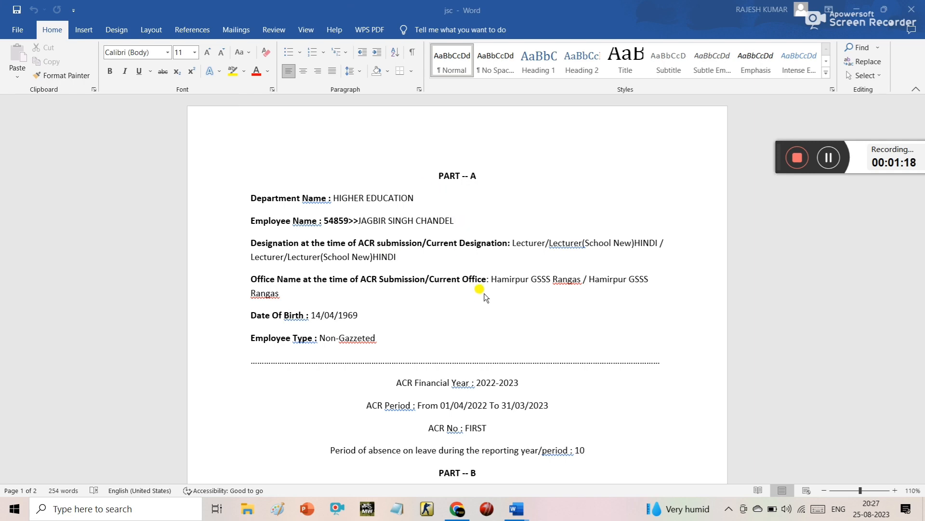
pyautogui.scroll(-3, 484, 293)
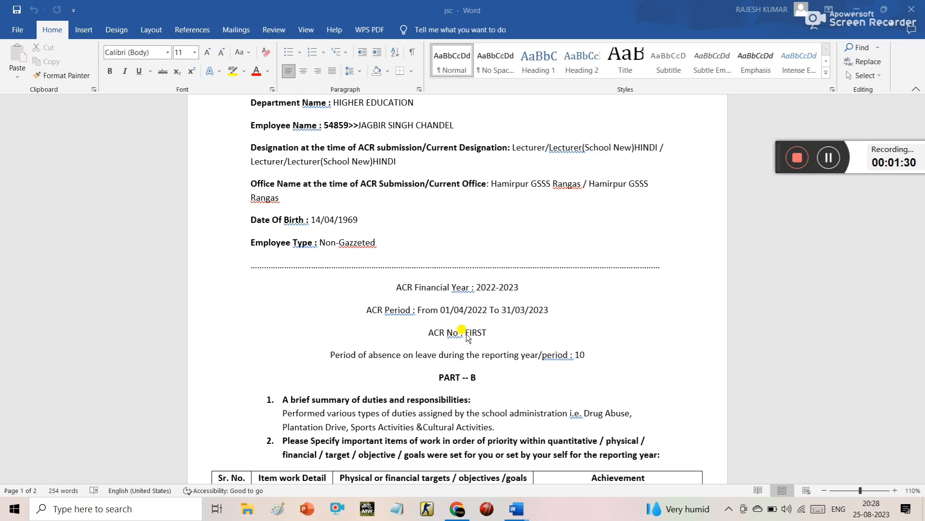
pyautogui.scroll(-2, 488, 340)
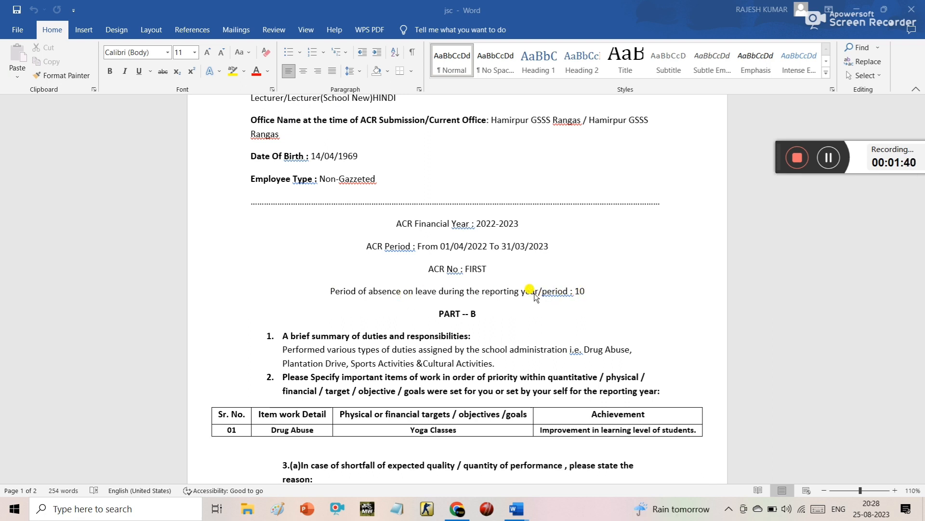
pyautogui.scroll(-1, 534, 295)
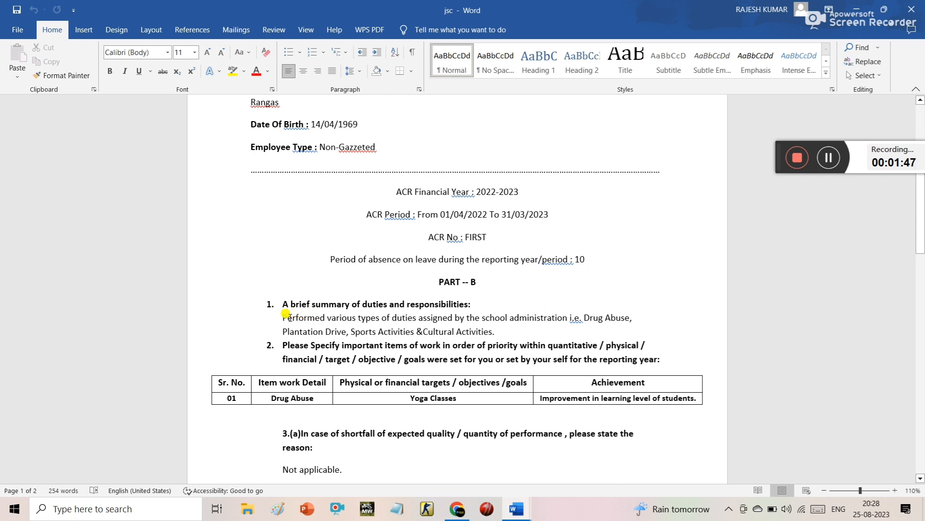
pyautogui.moveTo(284, 314); pyautogui.dragTo(503, 331)
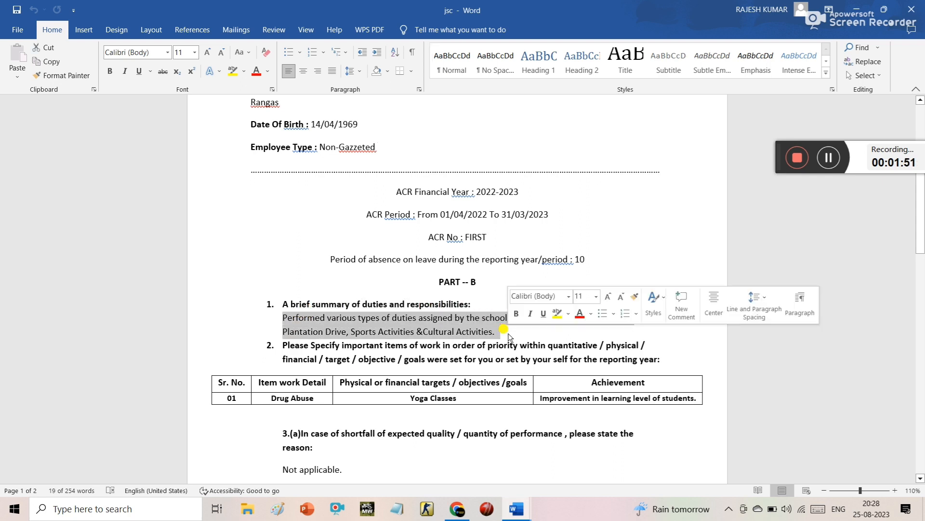
pyautogui.click(511, 342)
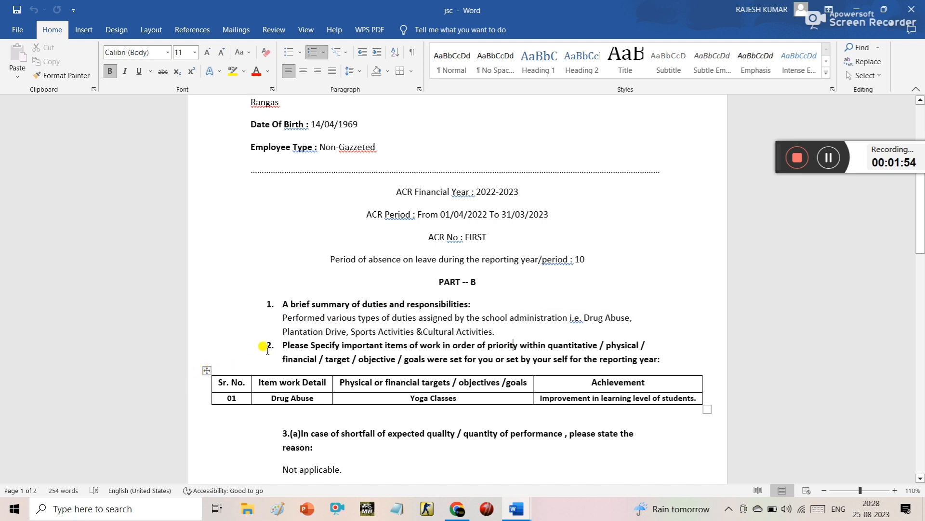
pyautogui.moveTo(279, 338); pyautogui.dragTo(661, 360)
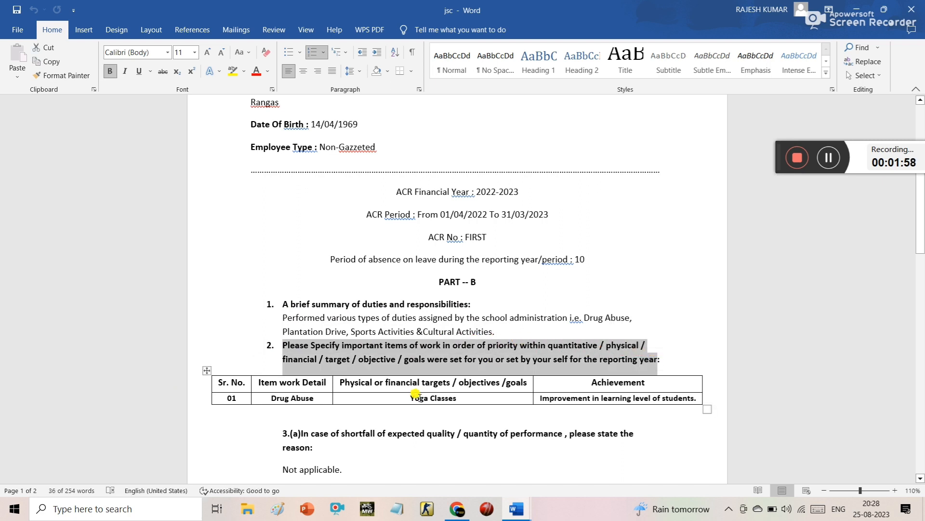
pyautogui.click(369, 417)
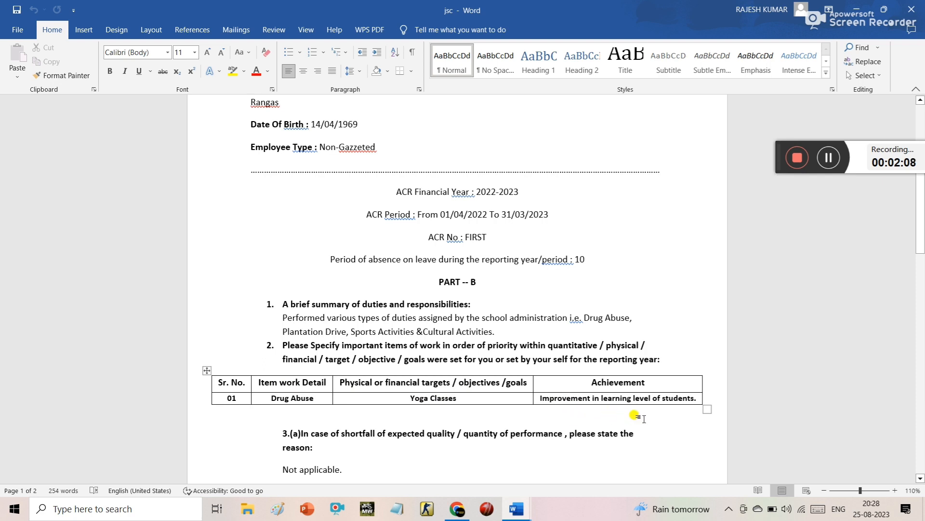
# Review items 3(a), 3(b) and 4 of the sample ACR document, covering shortfall, higher achievements and field officer inspections.
pyautogui.scroll(-2, 643, 410)
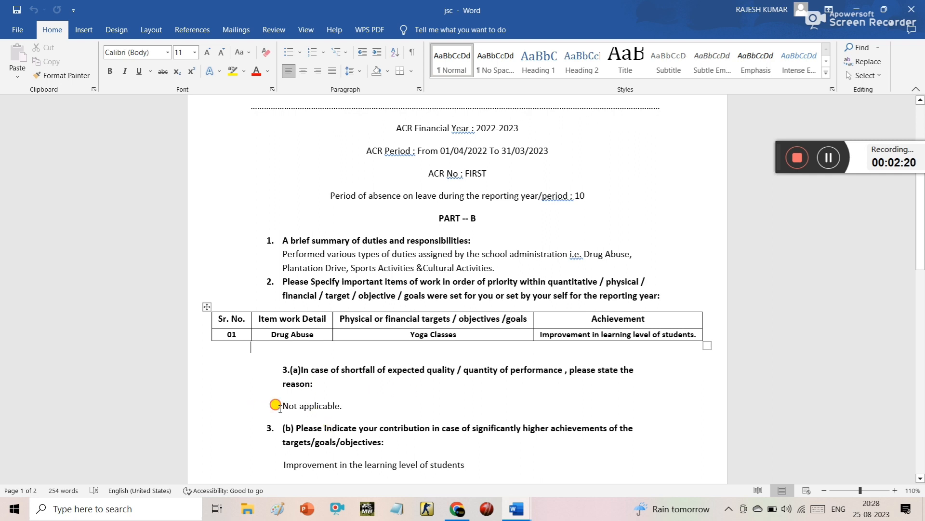
pyautogui.moveTo(276, 404); pyautogui.dragTo(358, 405)
pyautogui.click(397, 402)
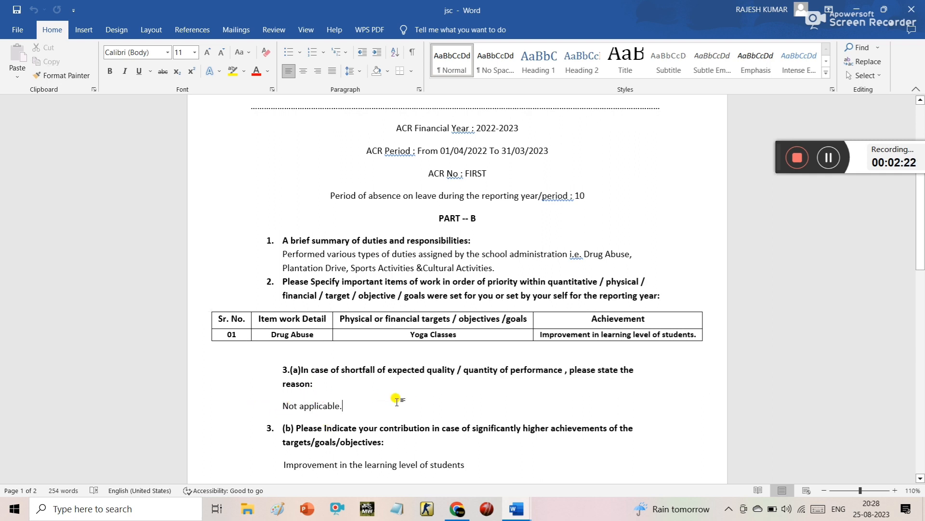
pyautogui.scroll(-2, 397, 401)
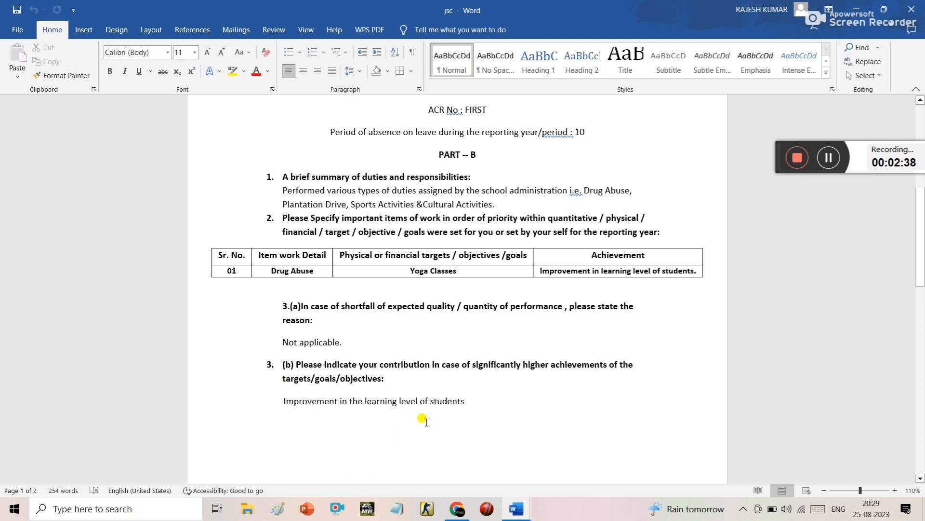
pyautogui.scroll(-8, 426, 423)
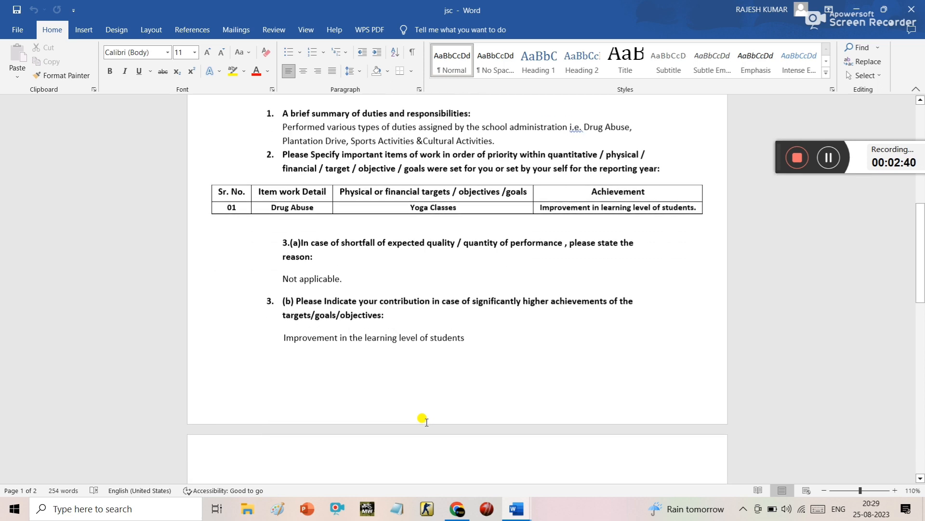
pyautogui.scroll(-1, 427, 422)
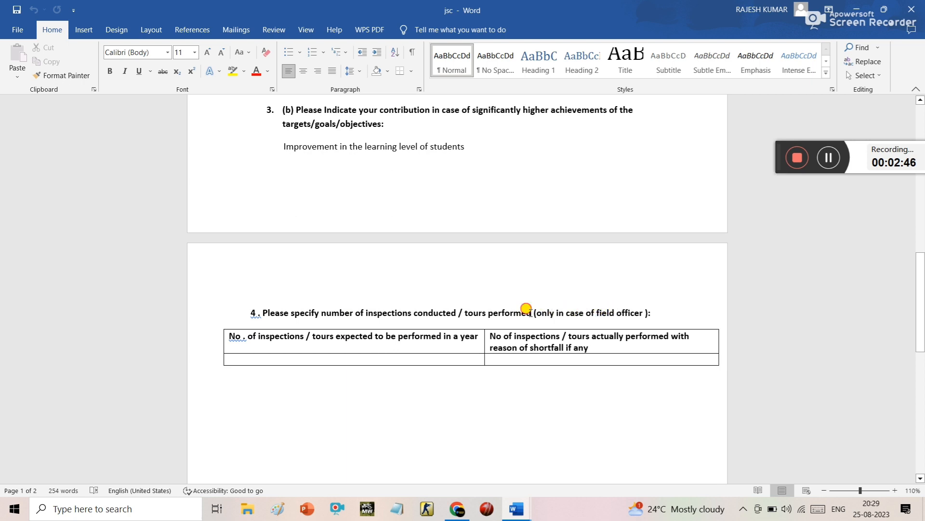
pyautogui.moveTo(527, 312); pyautogui.dragTo(650, 302)
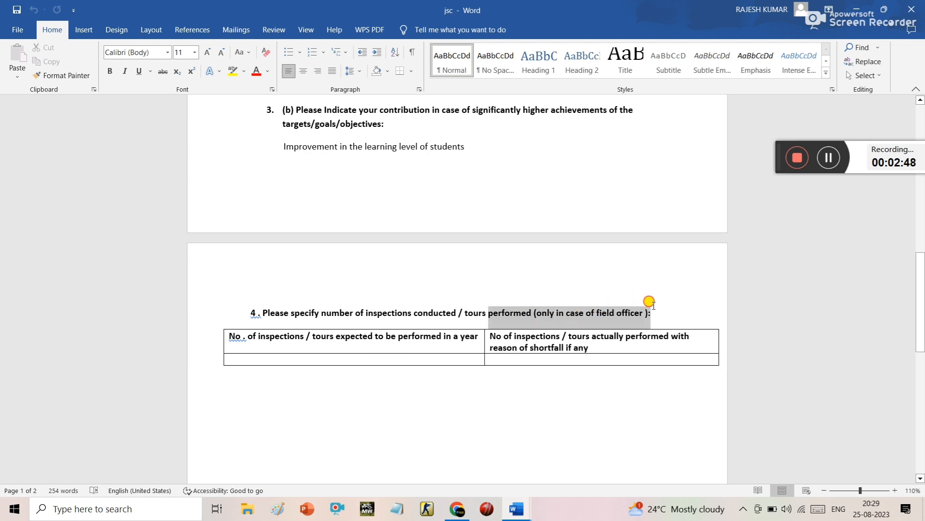
pyautogui.click(504, 403)
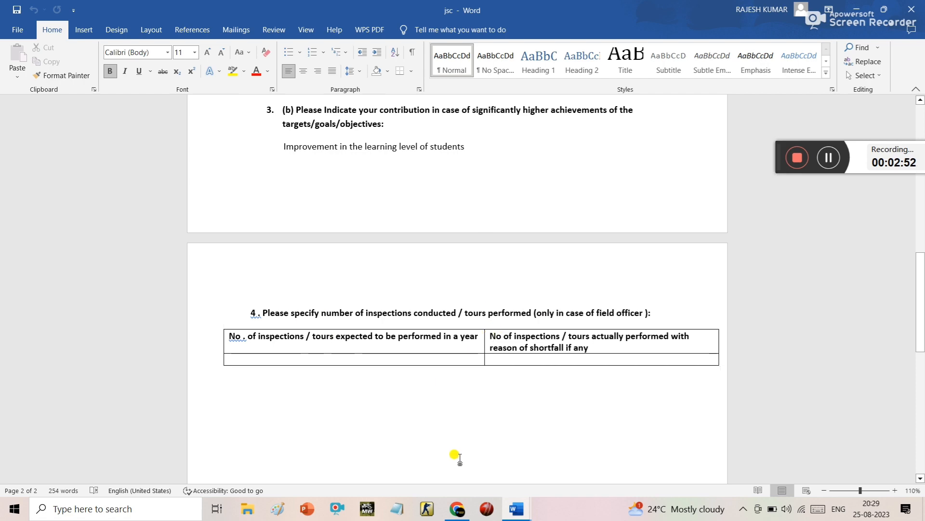
# Switch to Chrome and open the Himachal Pradesh Manav Sampada site, genpmis.hp.nic.in, through a Google search.
pyautogui.click(457, 508)
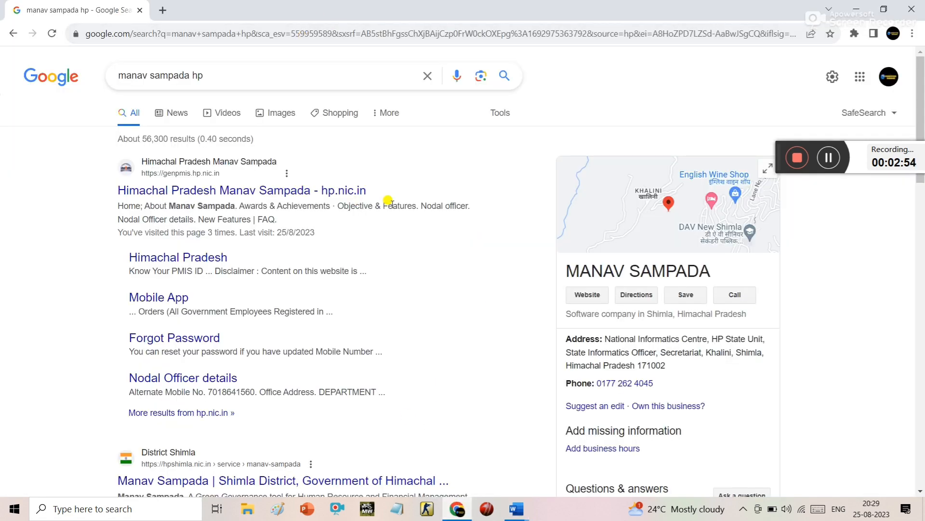
pyautogui.click(6, 34)
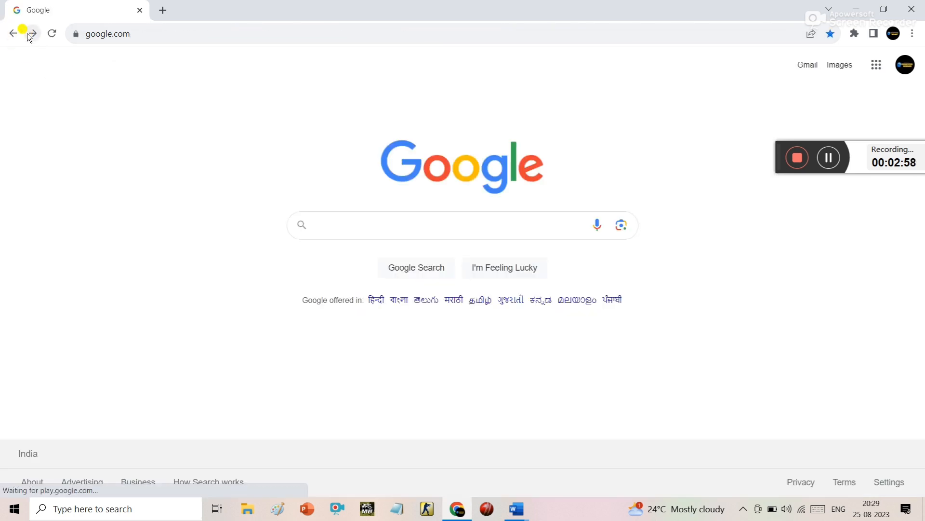
pyautogui.click(322, 226)
pyautogui.click(343, 252)
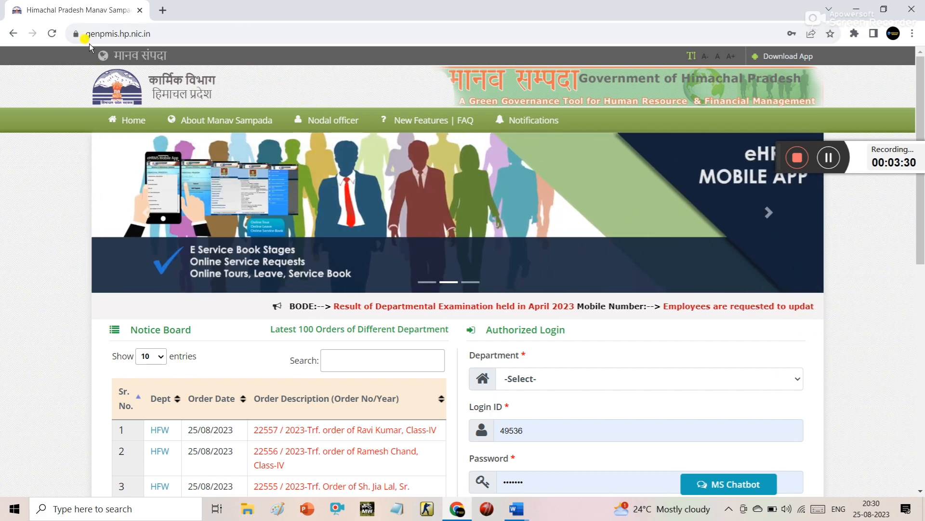
# Choose HIGHER EDUCATION as the department in the Authorized Login form.
pyautogui.click(562, 379)
pyautogui.scroll(-1, 562, 359)
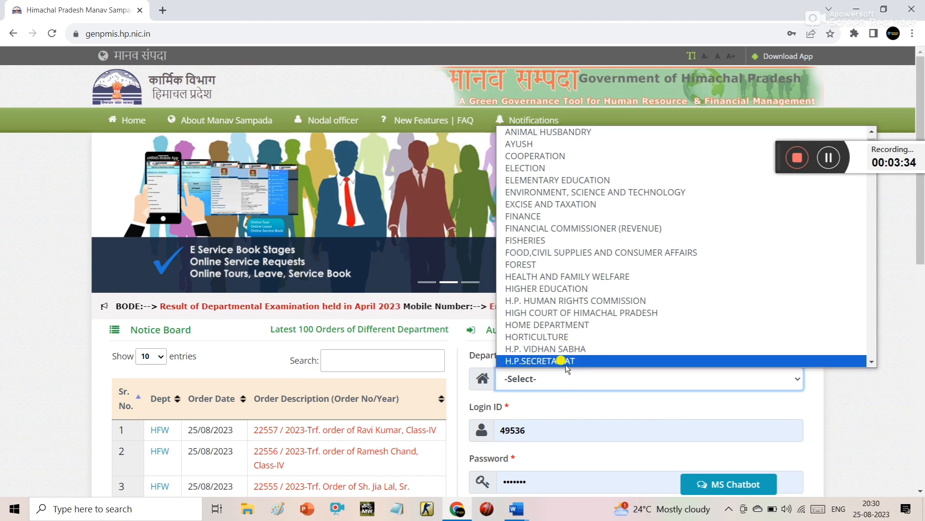
pyautogui.press('Down')
pyautogui.press('h')
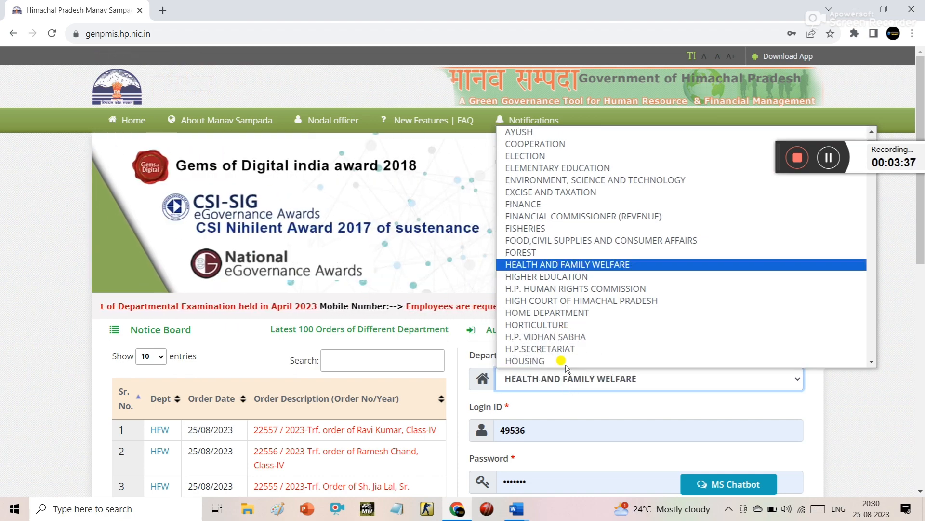
pyautogui.click(551, 277)
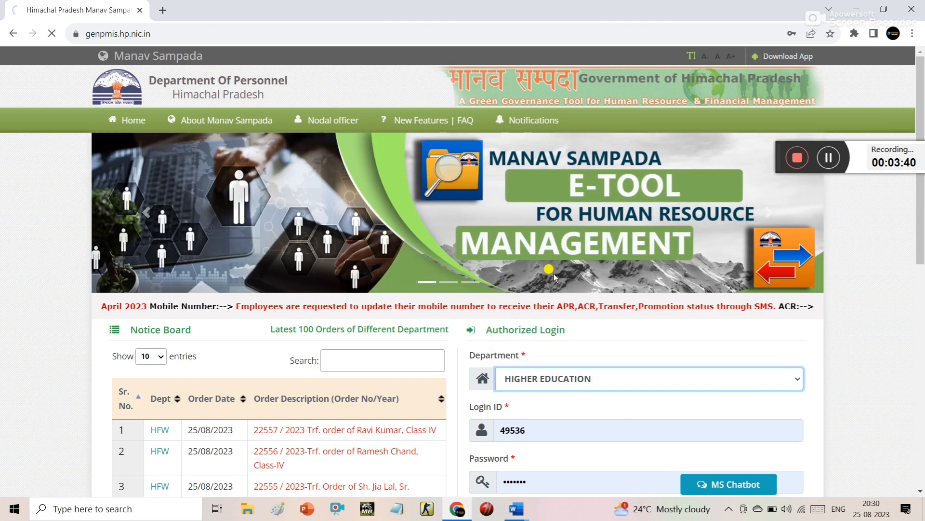
pyautogui.scroll(-1, 554, 274)
pyautogui.scroll(-1, 553, 274)
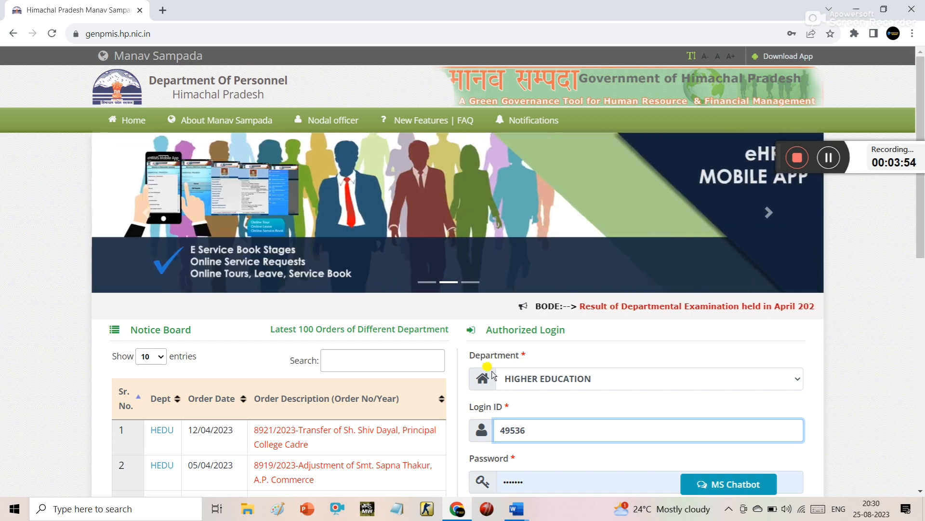
# Check the filled-in login ID and password, enter 5 as the expression result, and log in.
pyautogui.click(543, 422)
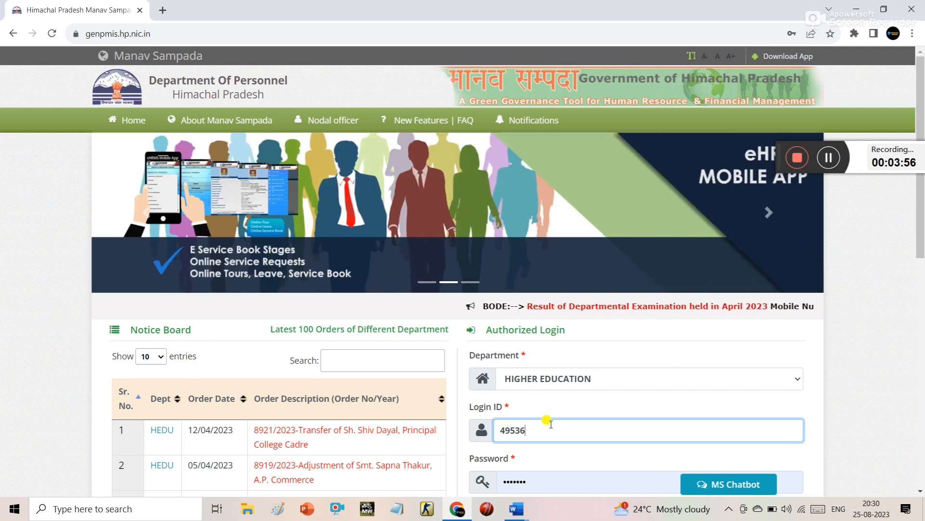
pyautogui.scroll(-3, 555, 415)
pyautogui.click(725, 340)
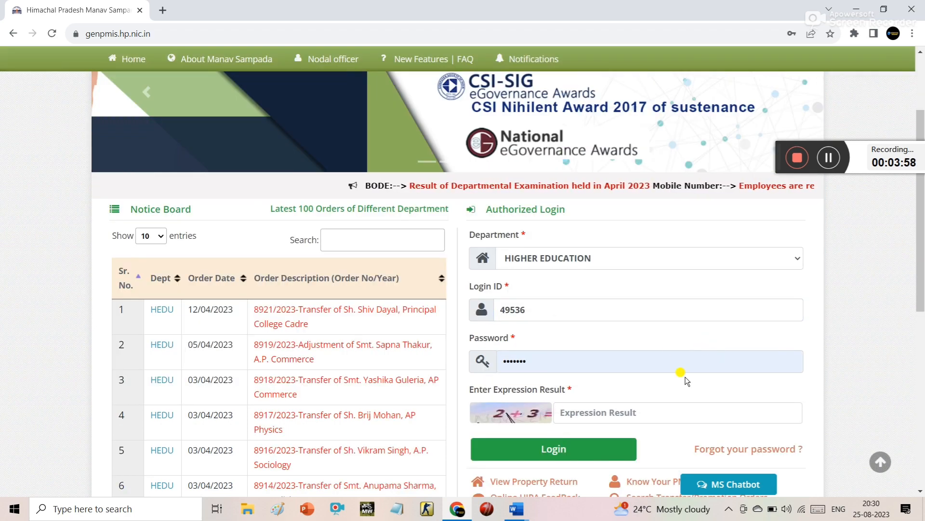
pyautogui.click(628, 413)
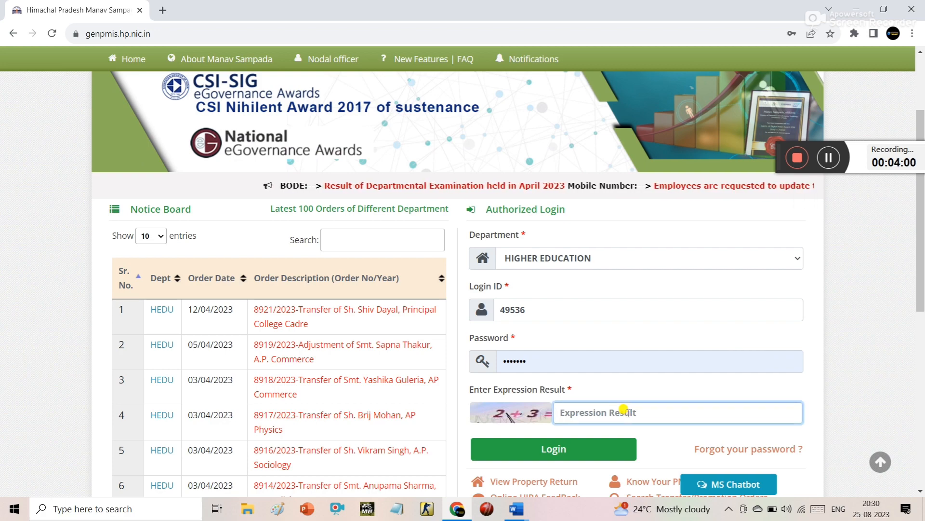
pyautogui.write('5')
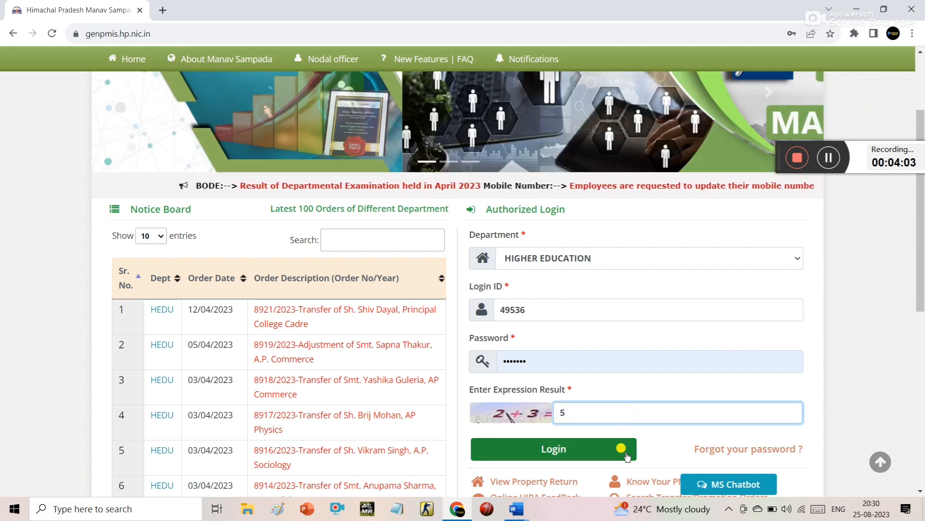
pyautogui.click(587, 447)
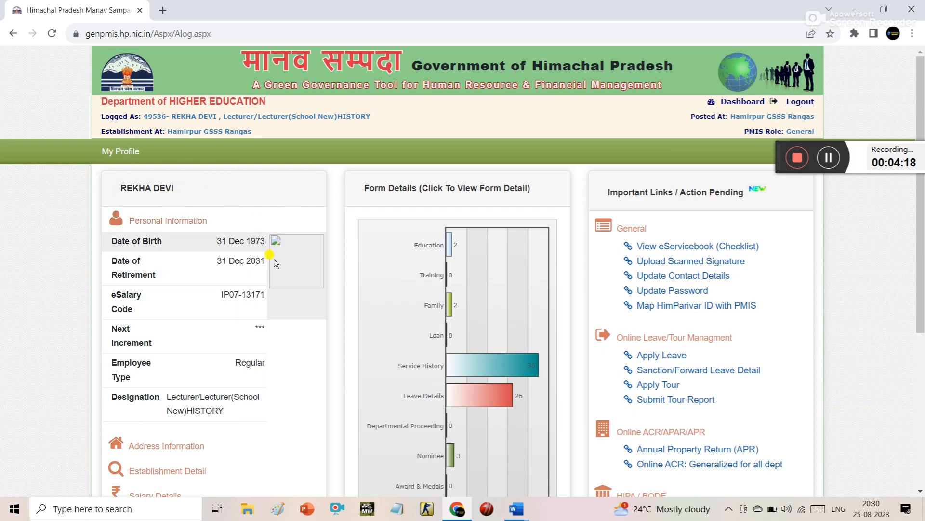
# Open the employee online ACR page from the dashboard and start the Submit Your Self Appraisal form.
pyautogui.scroll(-3, 275, 261)
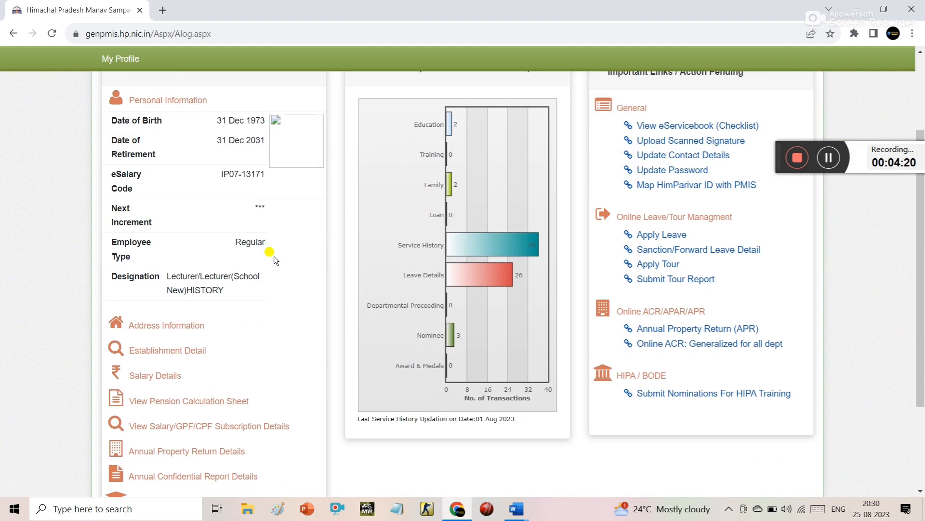
pyautogui.scroll(-3, 528, 328)
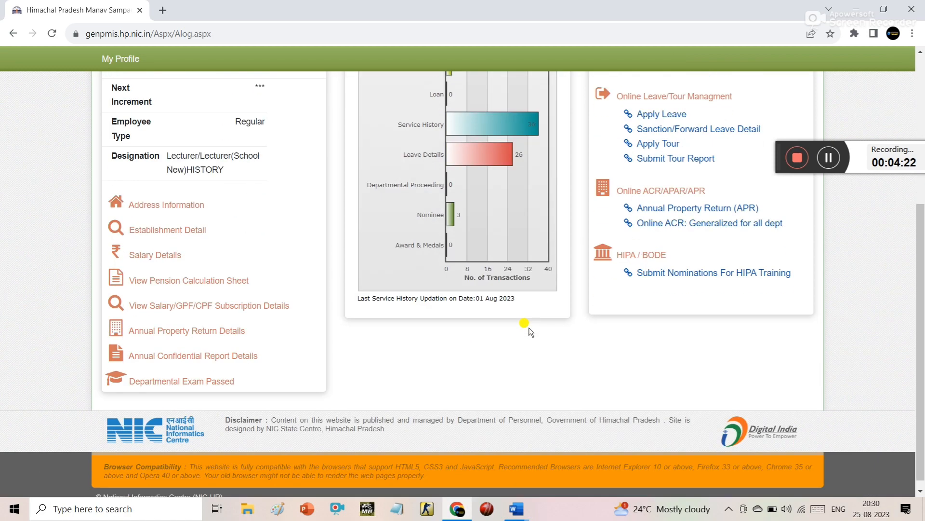
pyautogui.scroll(-1, 528, 329)
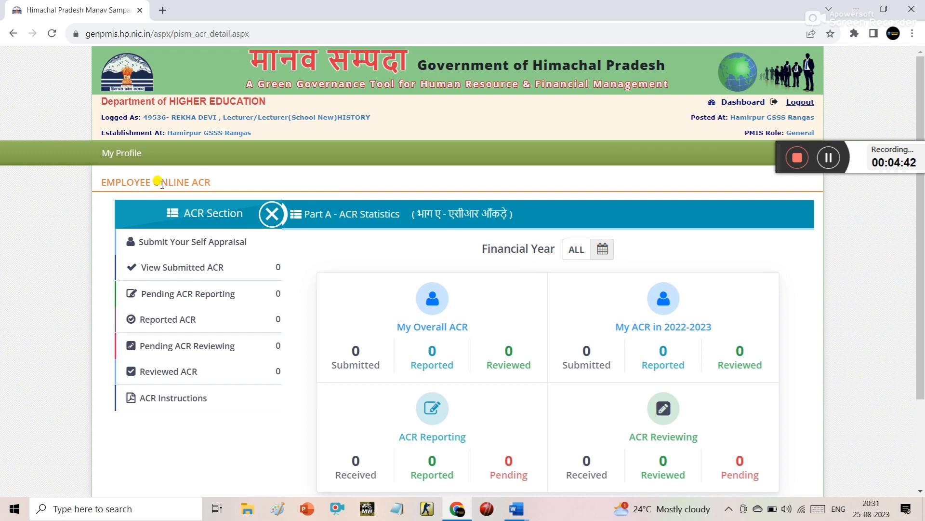
pyautogui.click(178, 239)
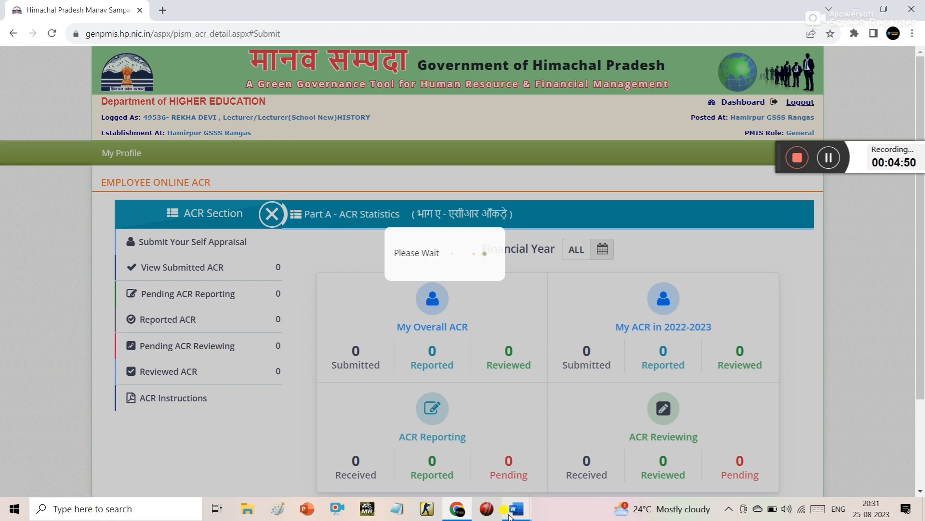
# Close the jsc Word document that is open behind the browser.
pyautogui.moveTo(510, 516)
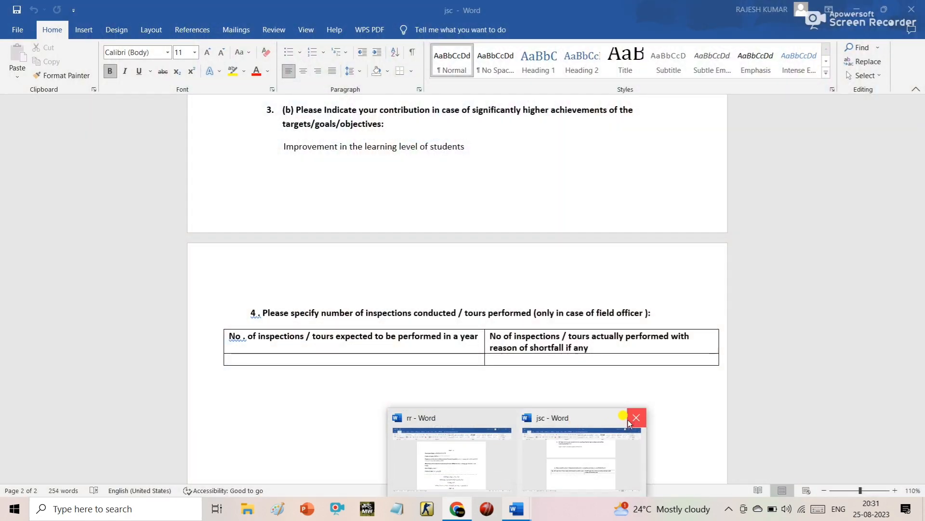
pyautogui.click(637, 418)
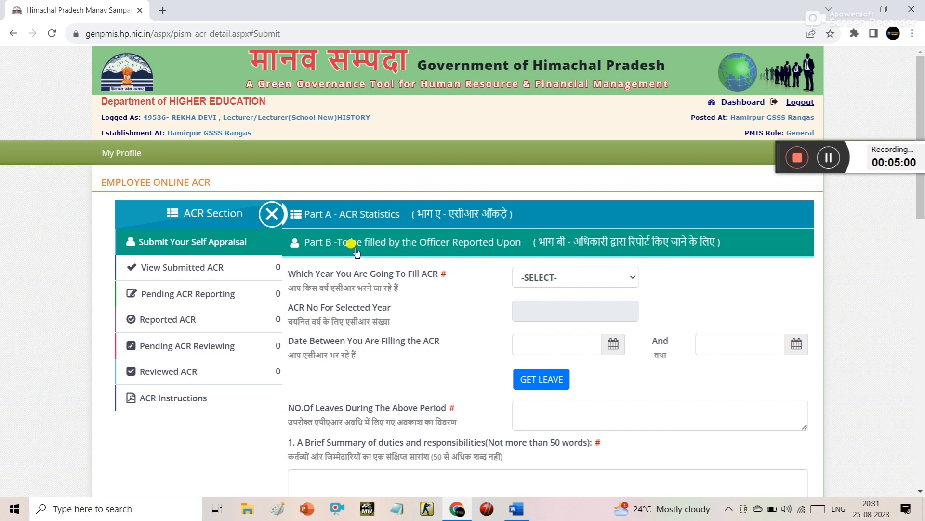
# Set the year for which the ACR is being filled to 2022-2023.
pyautogui.click(611, 286)
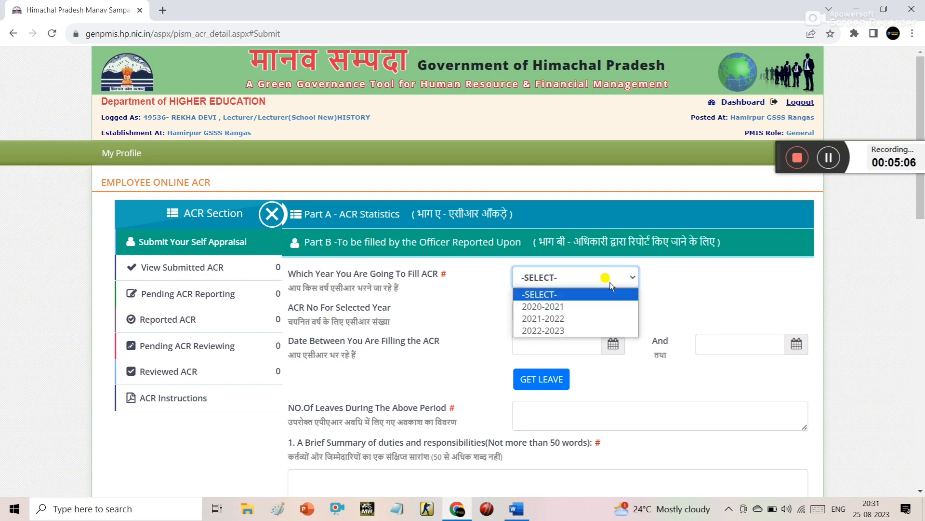
pyautogui.click(587, 331)
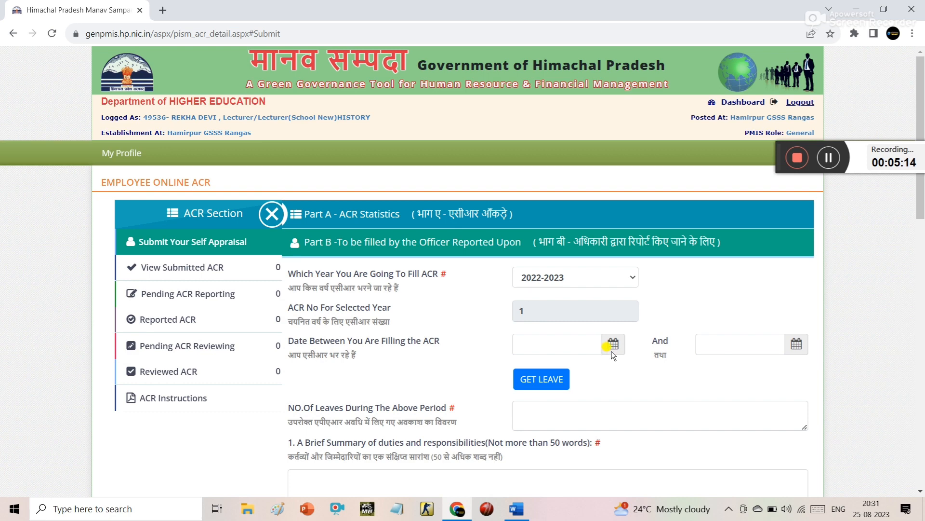
# Set the start date of the ACR filling period to 01/04/2022.
pyautogui.click(611, 344)
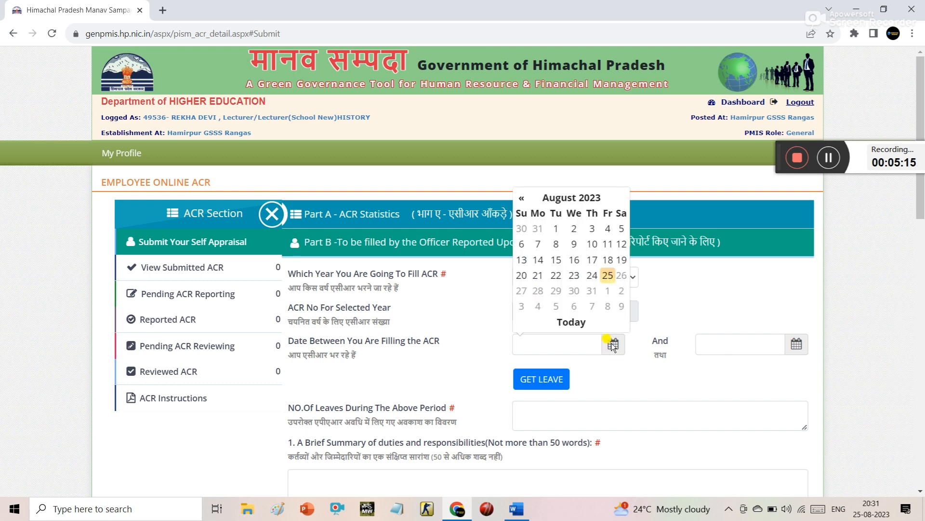
pyautogui.click(575, 198)
pyautogui.click(576, 199)
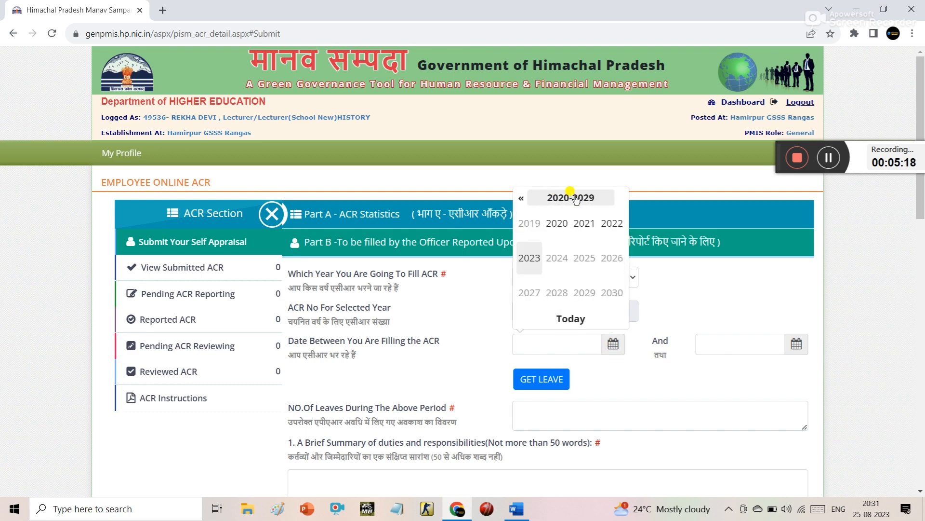
pyautogui.click(609, 229)
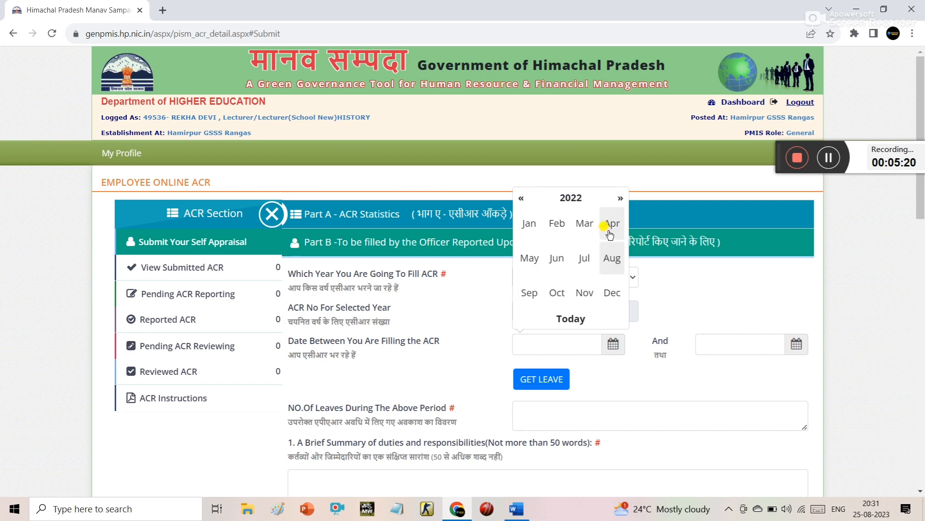
pyautogui.click(612, 224)
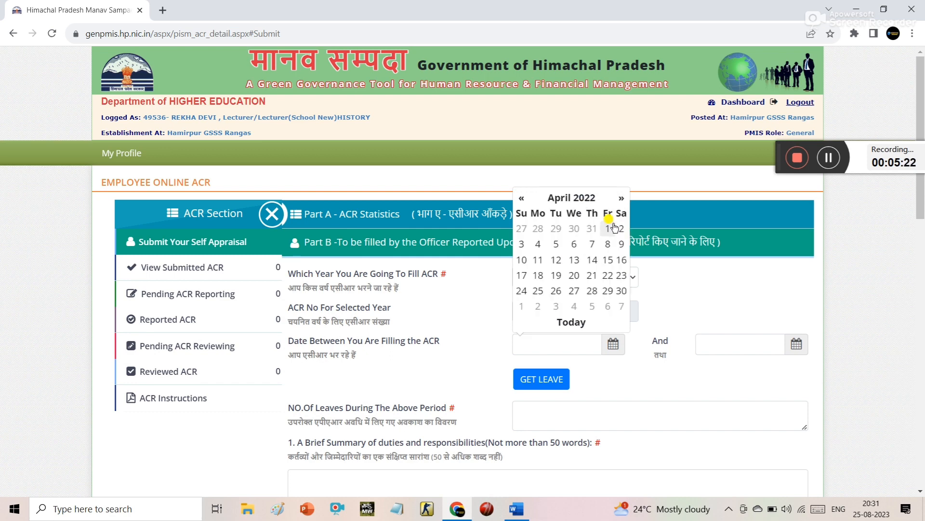
pyautogui.click(609, 229)
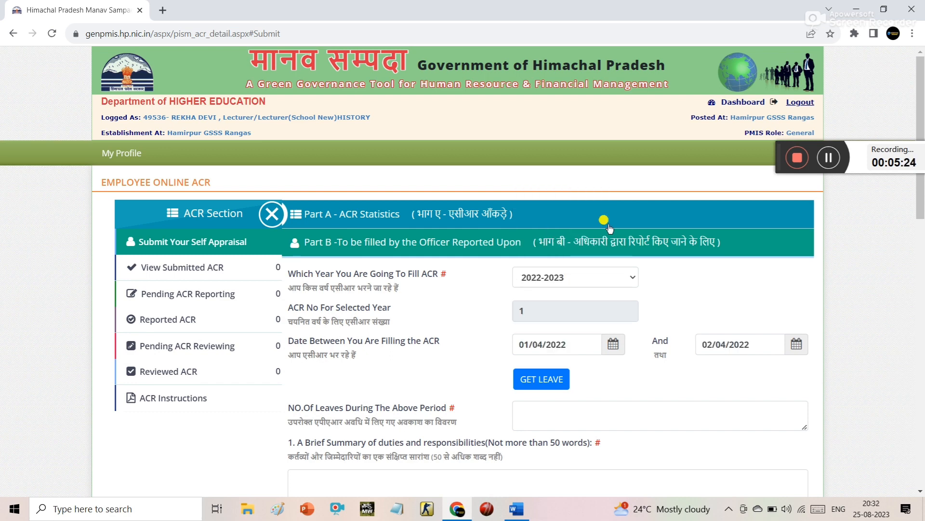
# Set the end date of the ACR filling period to 31/03/2023.
pyautogui.click(796, 346)
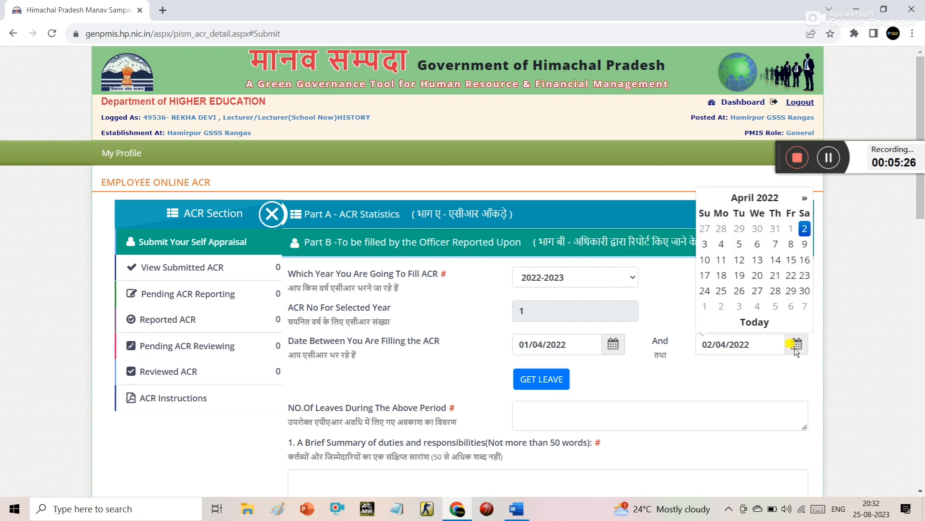
pyautogui.click(771, 200)
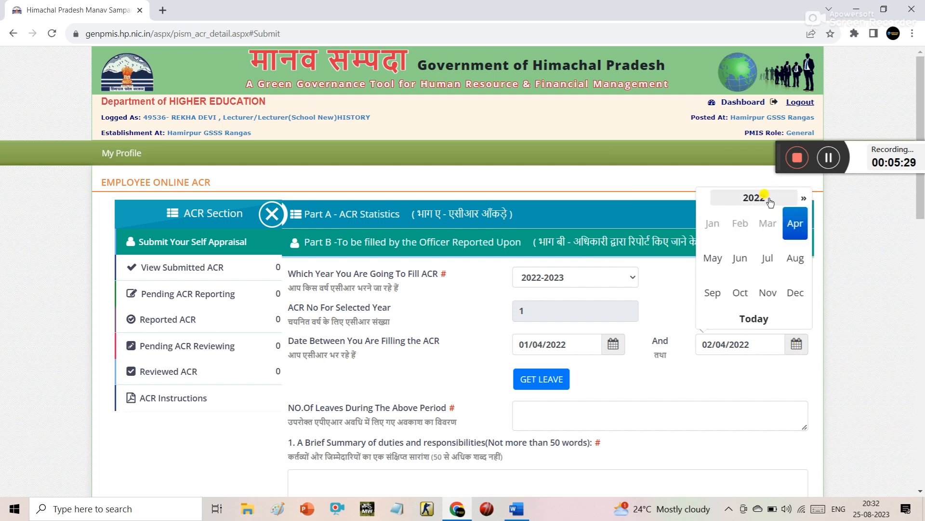
pyautogui.click(771, 200)
pyautogui.click(712, 255)
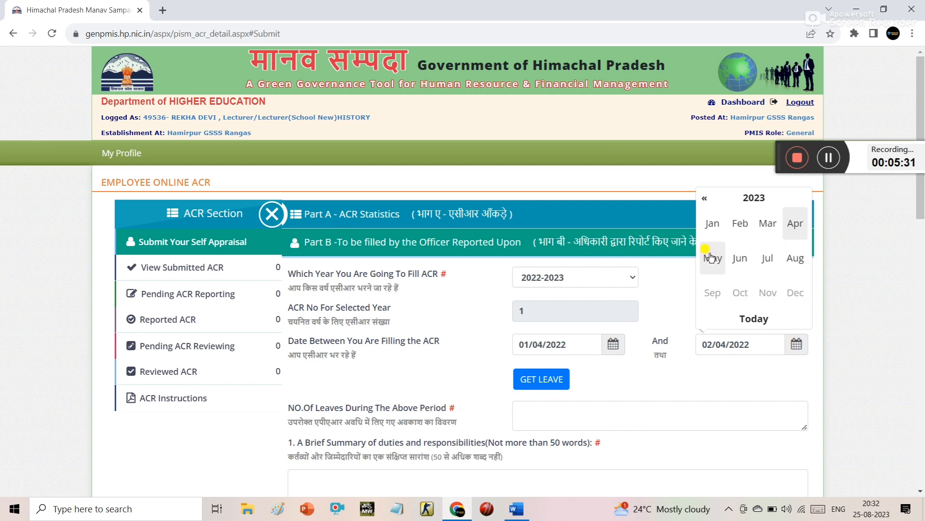
pyautogui.click(767, 223)
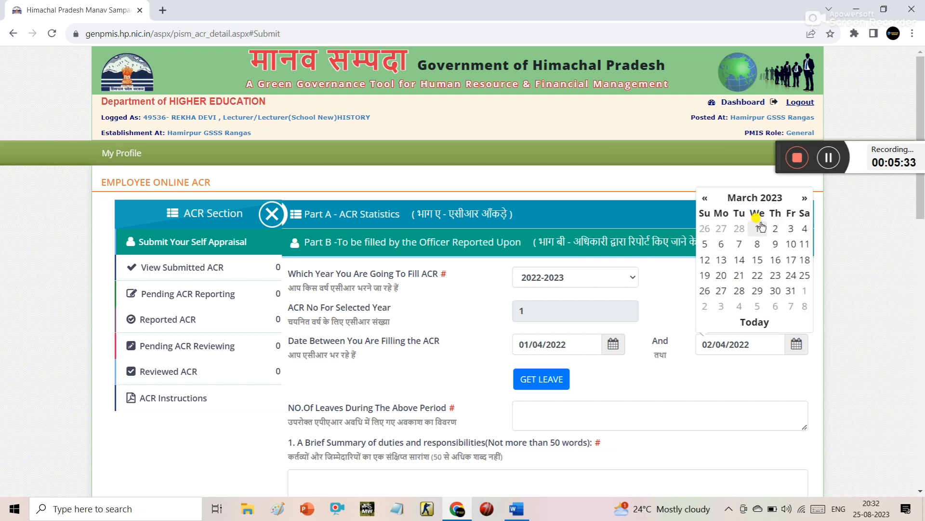
pyautogui.click(789, 291)
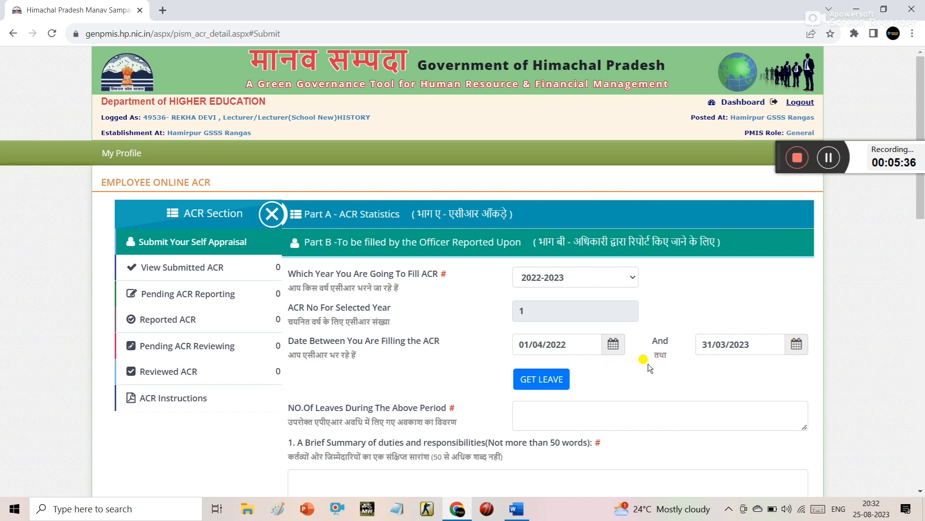
# Get the leave records for the chosen period and look through the fetched leave entries to the end.
pyautogui.click(539, 378)
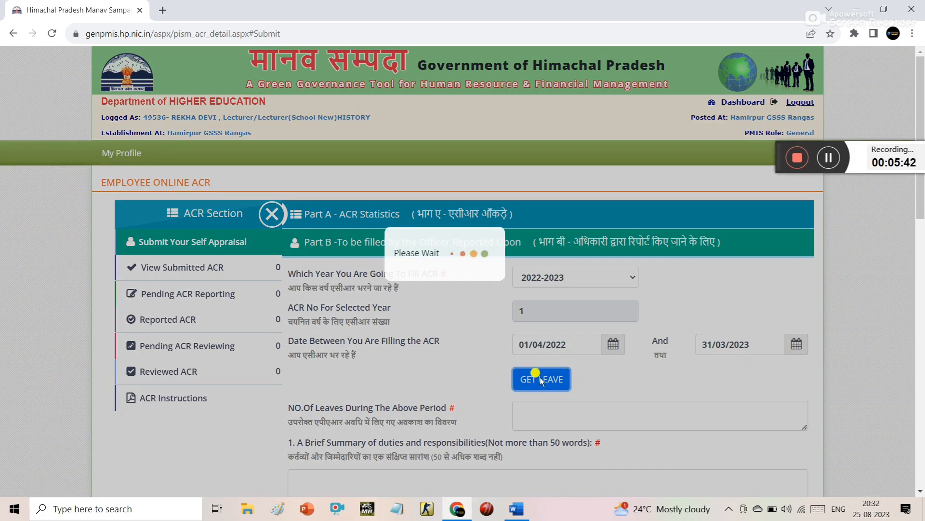
pyautogui.scroll(-1, 548, 367)
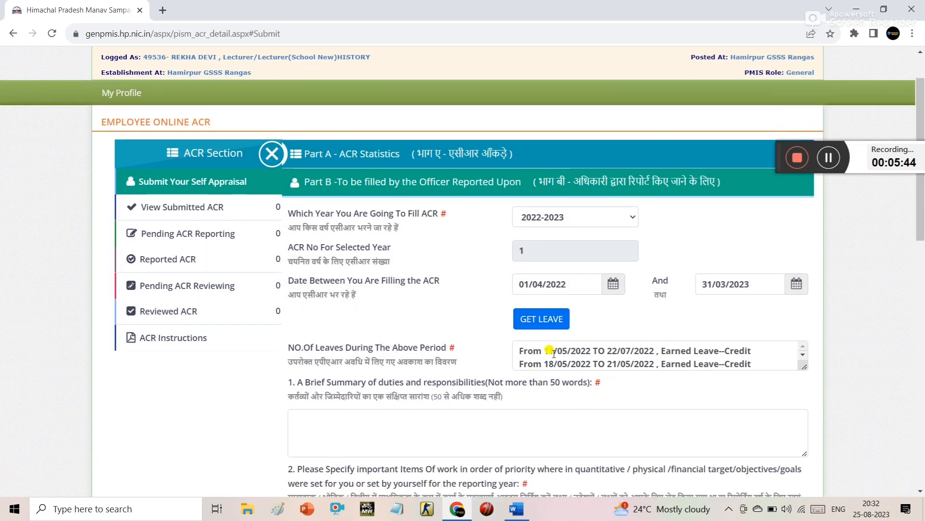
pyautogui.click(802, 355)
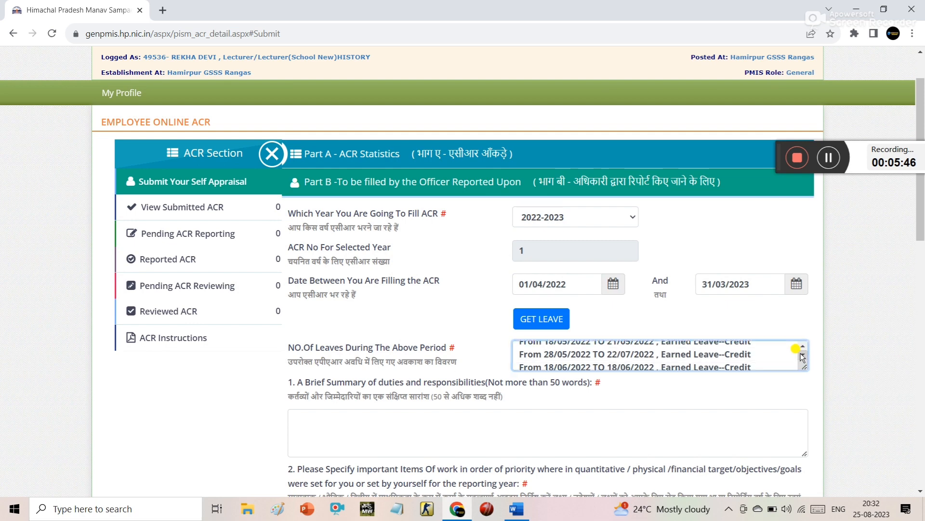
pyautogui.click(802, 355)
pyautogui.click(802, 355)
pyautogui.click(802, 355)
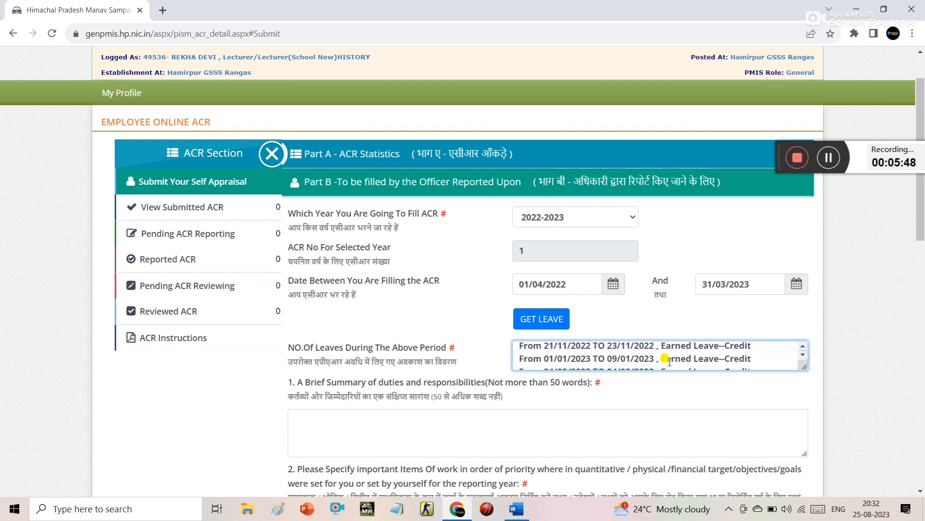
pyautogui.scroll(-1, 669, 362)
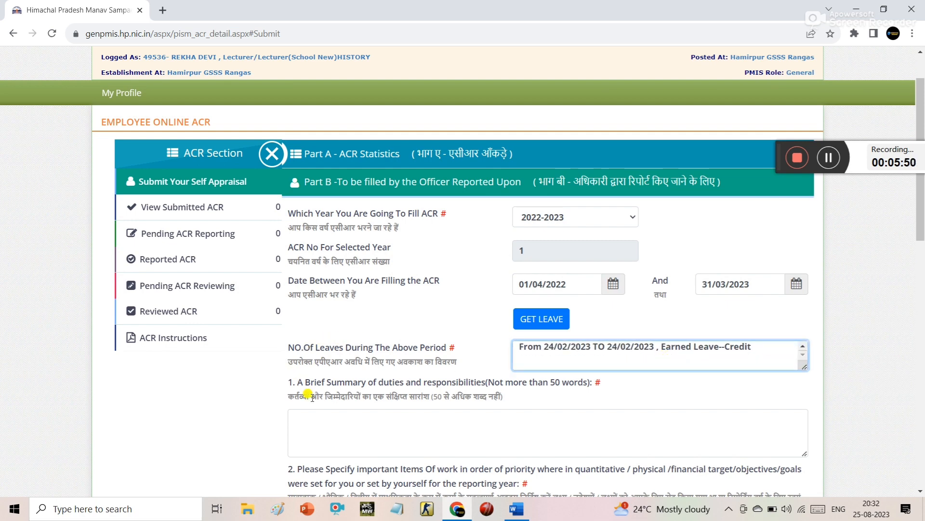
# Switch to the rr Word document and copy the sample answer under "A brief summary of duties and responsibilities".
pyautogui.click(512, 505)
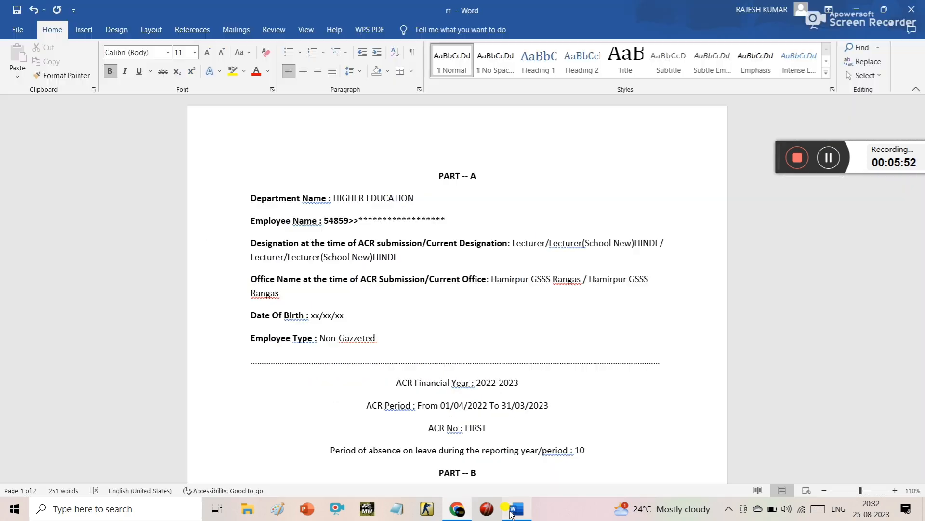
pyautogui.scroll(-5, 475, 263)
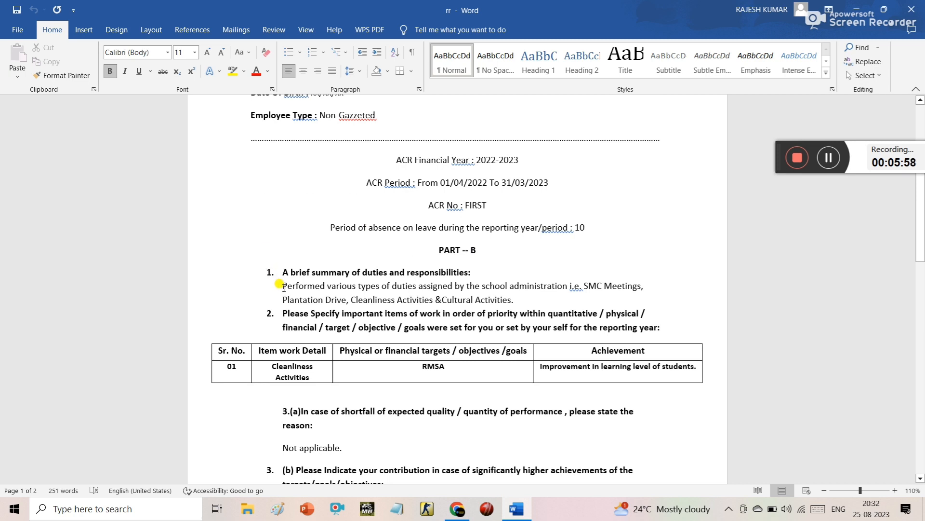
pyautogui.moveTo(283, 287); pyautogui.dragTo(518, 294)
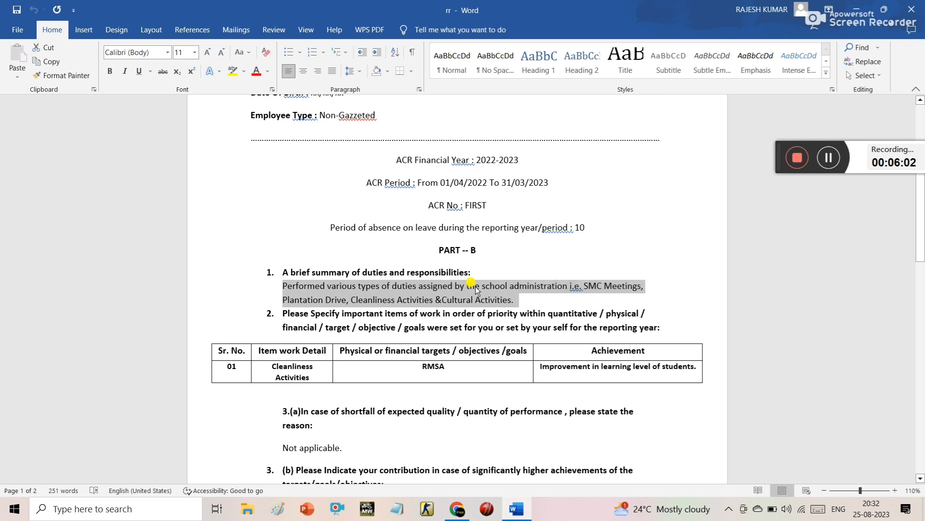
pyautogui.rightClick(476, 288)
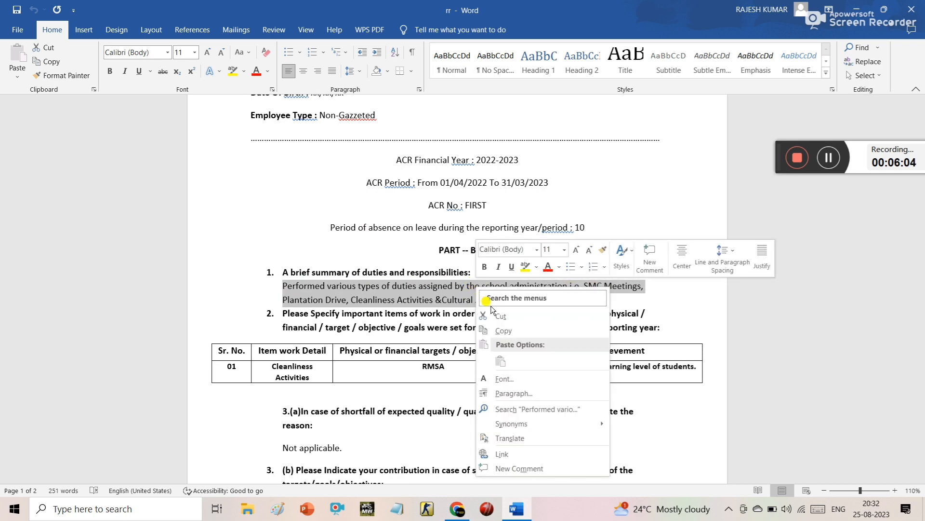
pyautogui.click(502, 329)
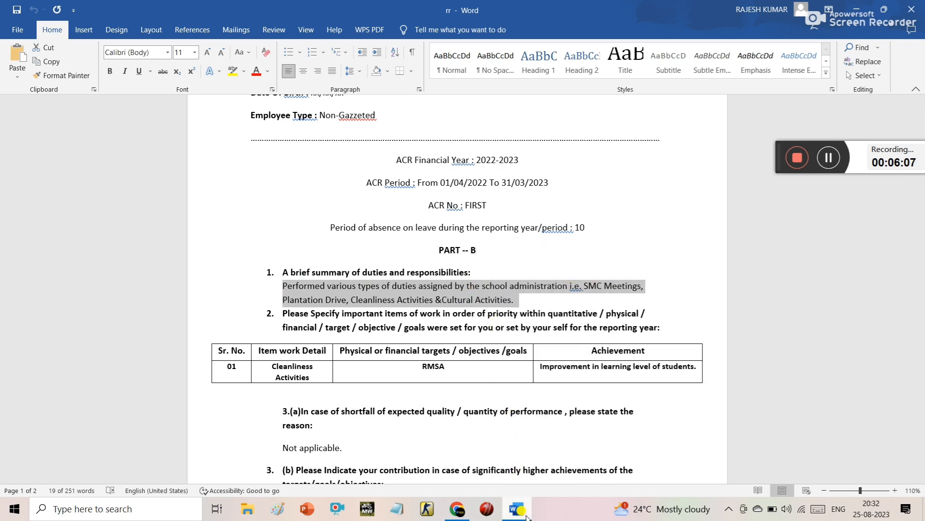
# Back in the browser form, paste the copied text as the brief summary of duties and put a space before "Cultural Activities".
pyautogui.click(517, 507)
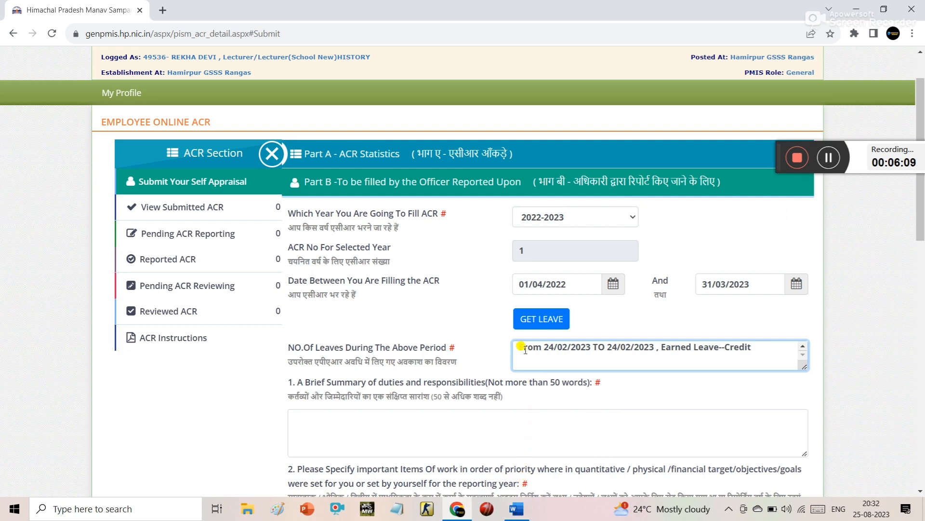
pyautogui.click(333, 420)
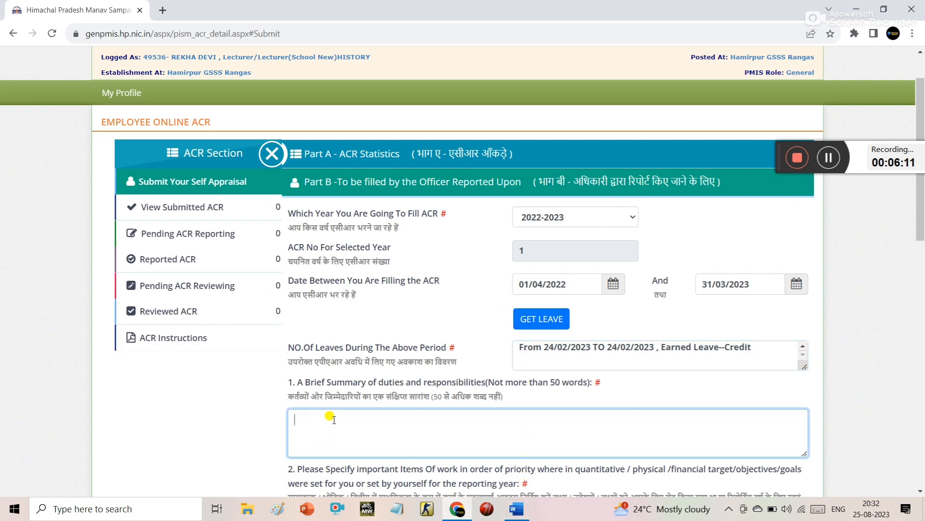
pyautogui.rightClick(334, 419)
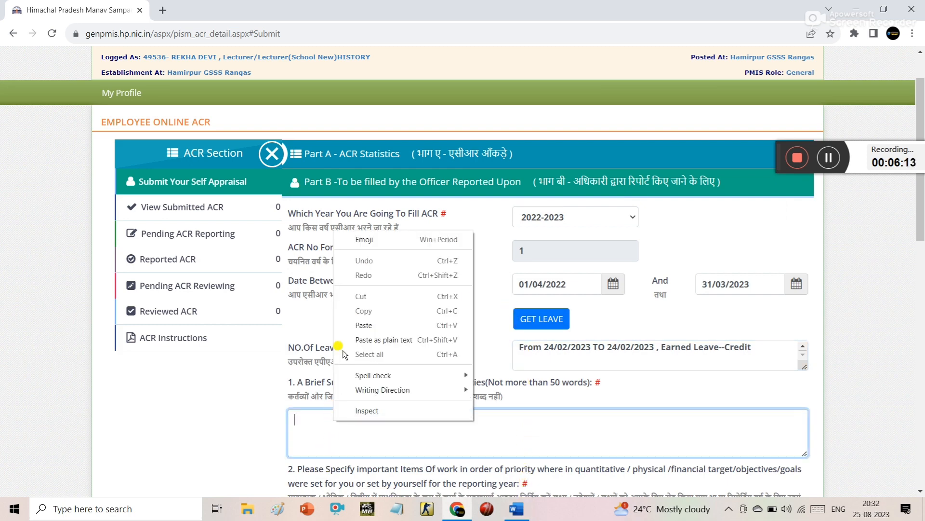
pyautogui.click(350, 322)
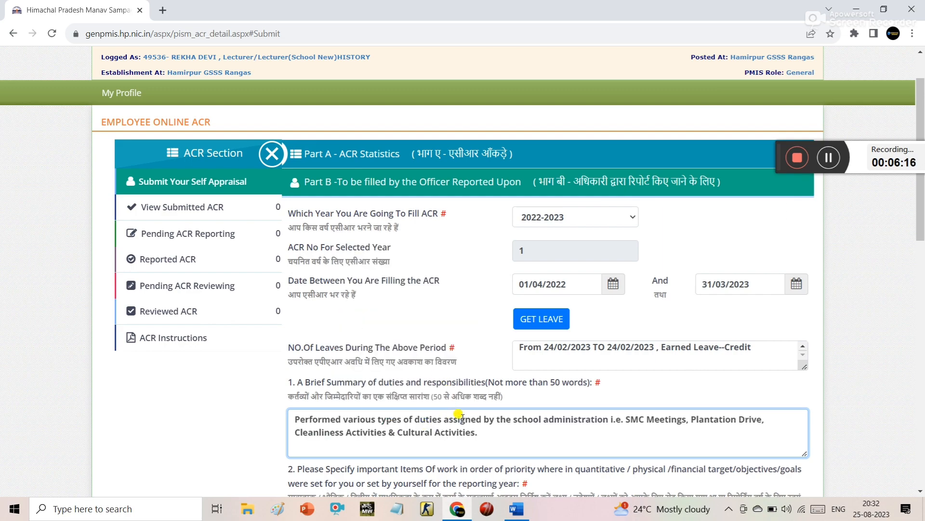
# In the Word document, copy "Cleanliness Activities" from the Item work Detail cell of the question 2 table.
pyautogui.scroll(-5, 459, 413)
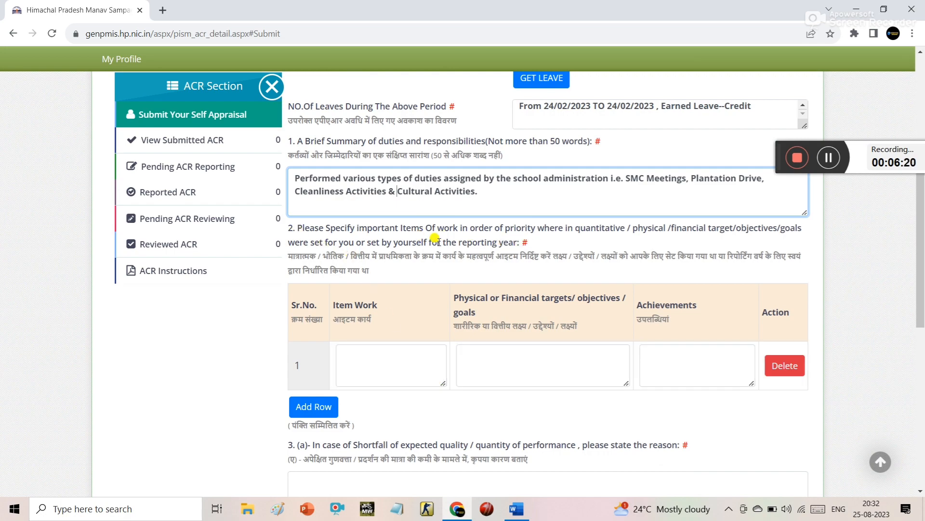
pyautogui.click(516, 509)
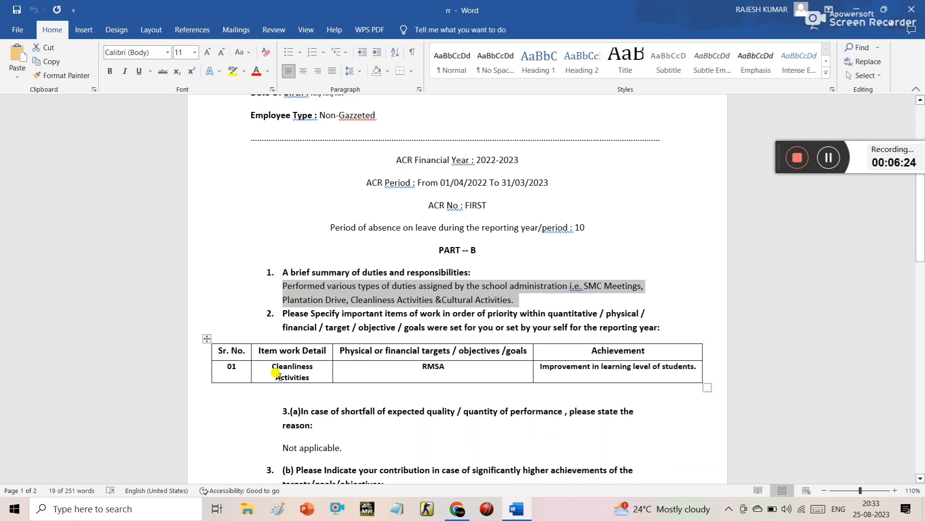
pyautogui.moveTo(270, 362); pyautogui.dragTo(308, 379)
pyautogui.rightClick(309, 378)
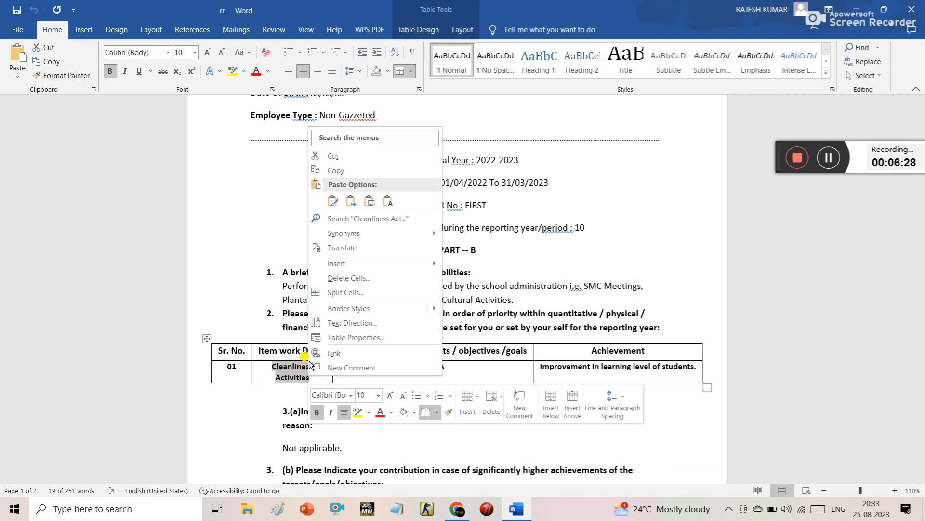
pyautogui.click(328, 176)
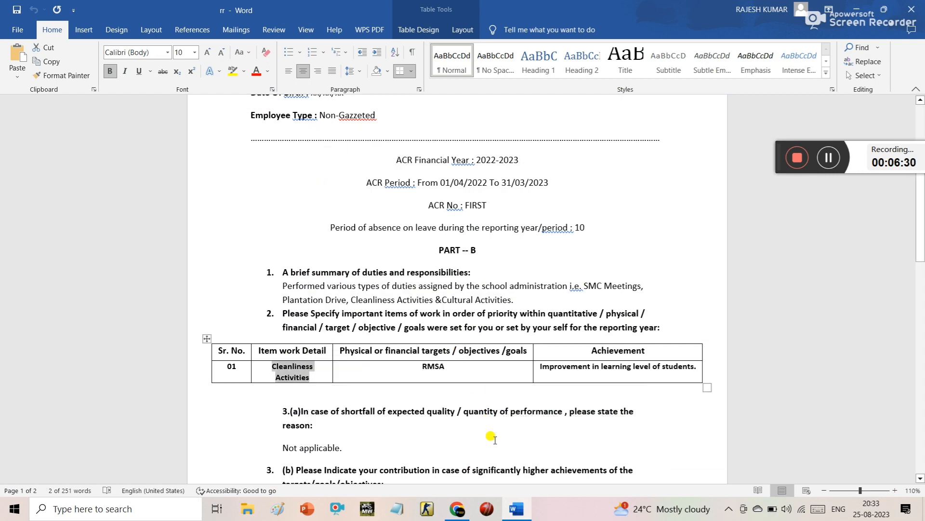
# Return to the browser form and paste "Cleanliness Activities" as the Item Work of row 1.
pyautogui.click(513, 510)
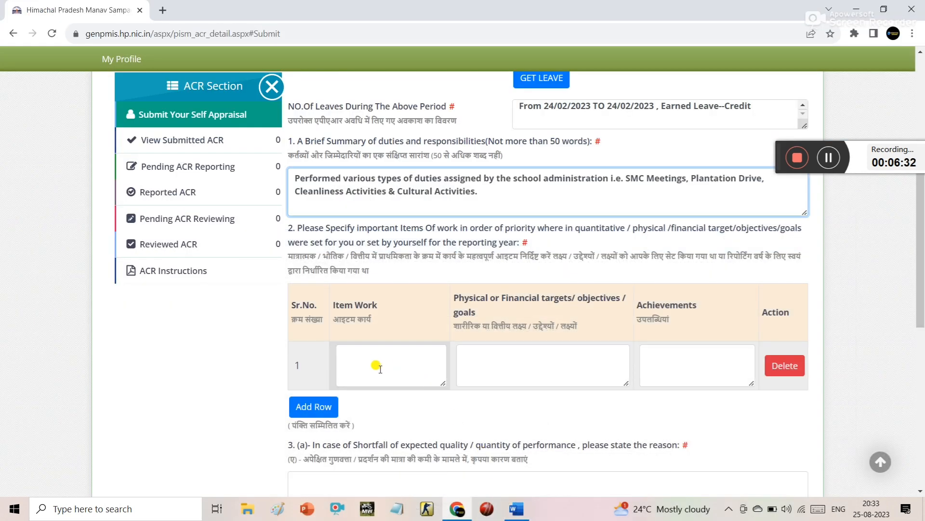
pyautogui.click(372, 361)
pyautogui.rightClick(379, 368)
pyautogui.click(408, 271)
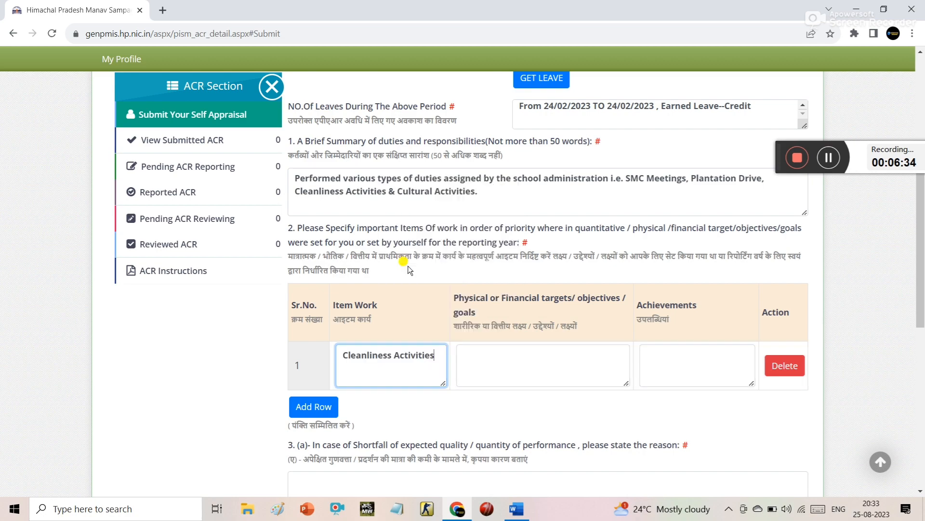
# Copy "RMSA" from the question 2 table in the Word document and paste it as row 1's physical or financial target in the browser form.
pyautogui.click(516, 508)
pyautogui.doubleClick(432, 369)
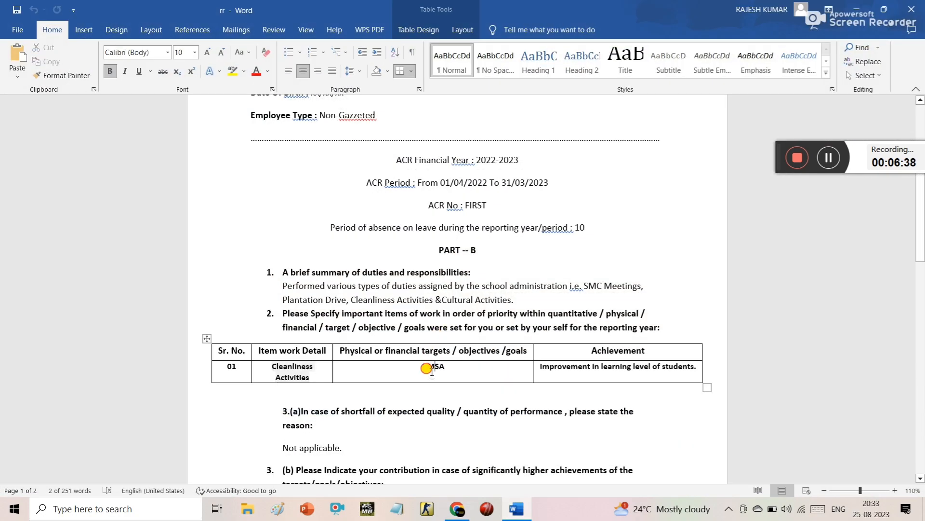
pyautogui.rightClick(433, 371)
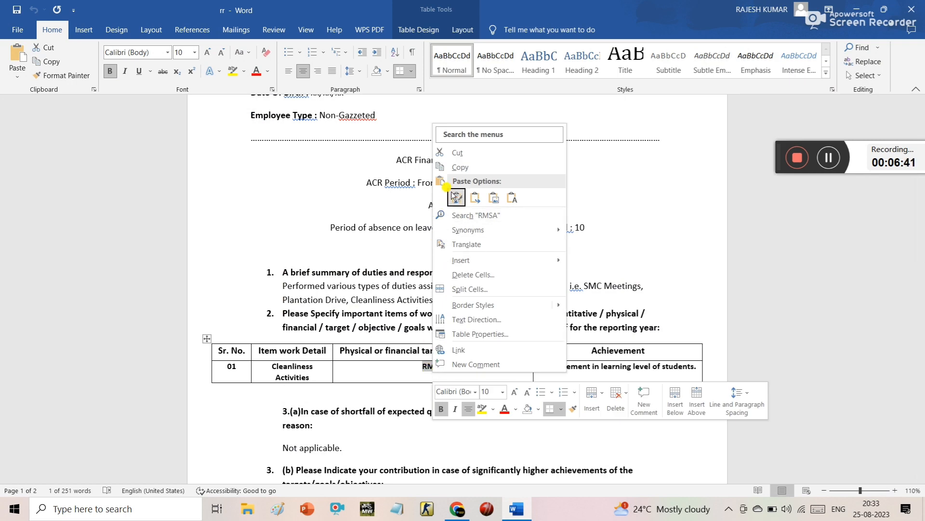
pyautogui.click(453, 166)
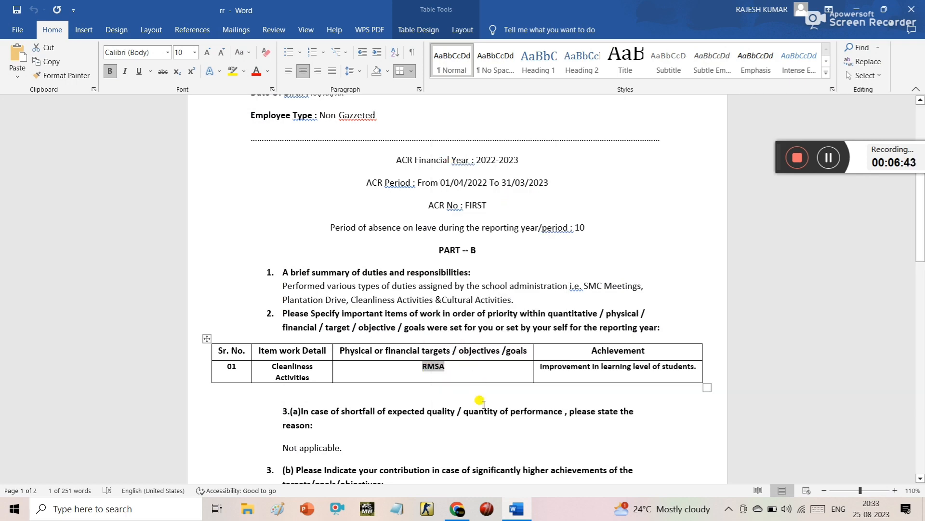
pyautogui.hotkey('alt', 'Tab')
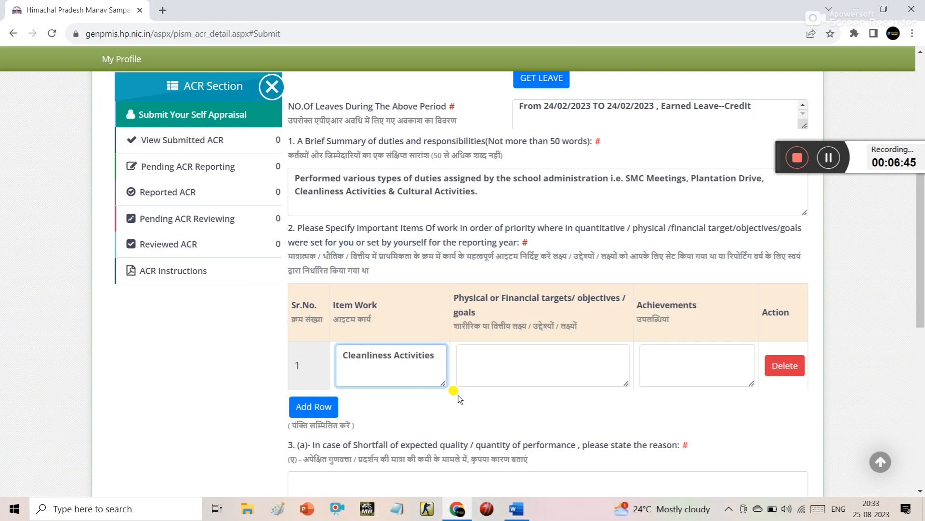
pyautogui.rightClick(514, 360)
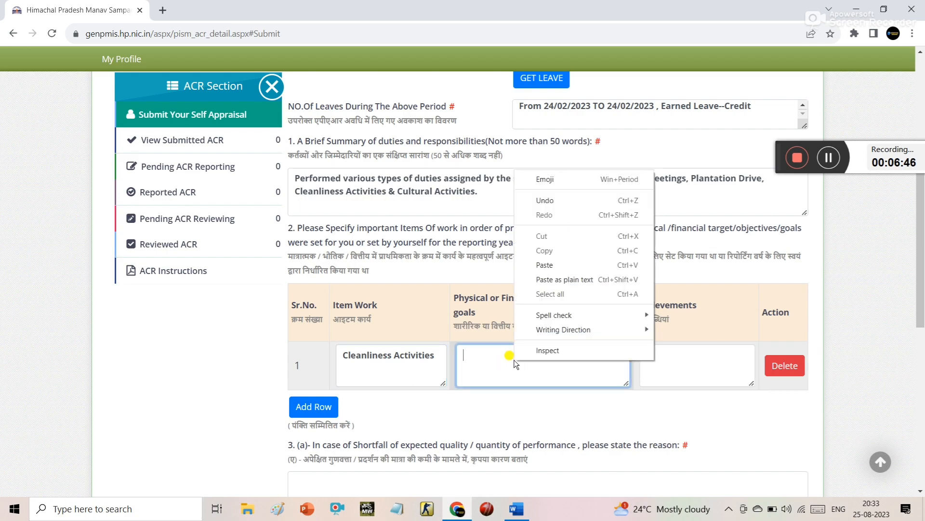
pyautogui.click(547, 267)
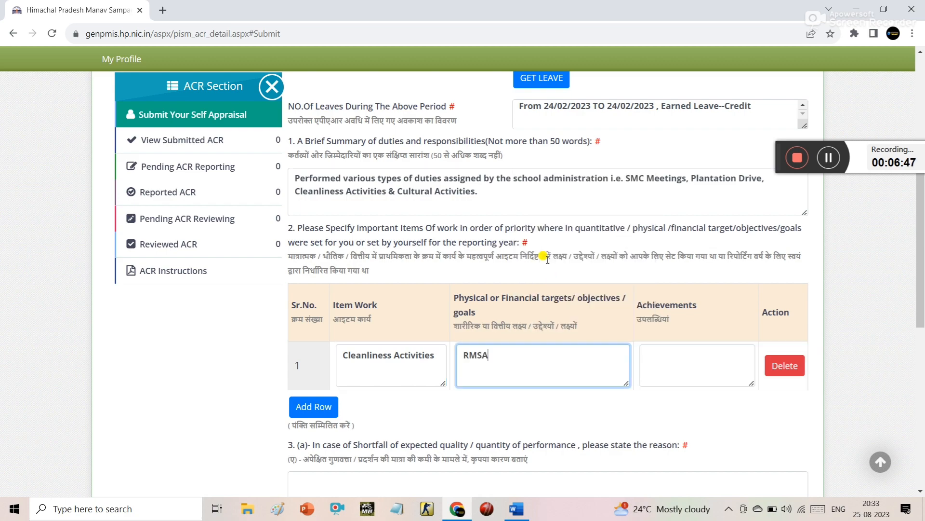
# Copy "Improvement in learning level of students." from the Word table's Achievement cell and paste it as row 1's Achievements in the browser form.
pyautogui.click(516, 508)
pyautogui.tripleClick(561, 366)
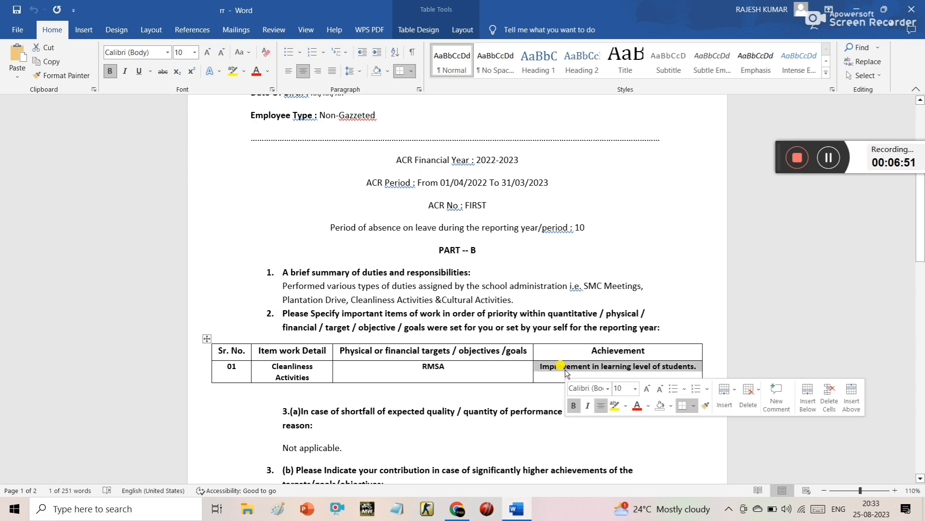
pyautogui.rightClick(562, 369)
pyautogui.click(590, 254)
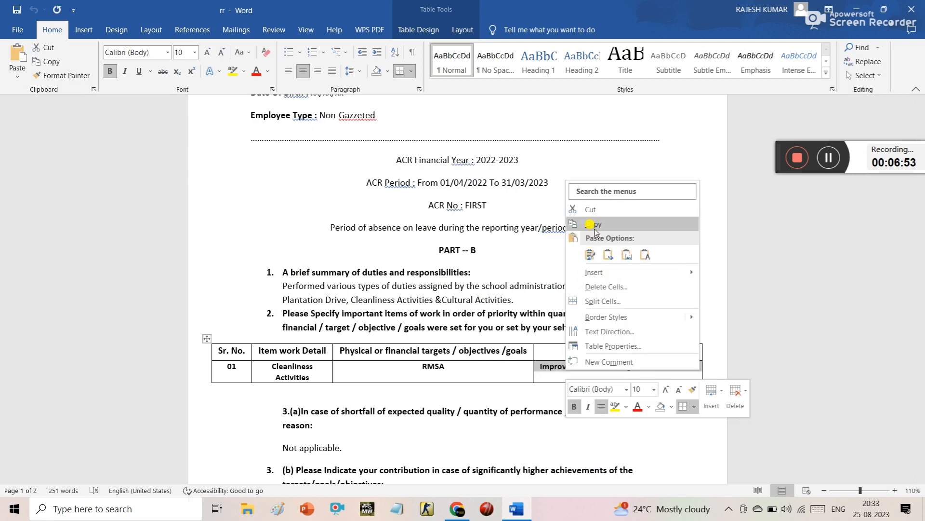
pyautogui.click(595, 228)
pyautogui.click(457, 509)
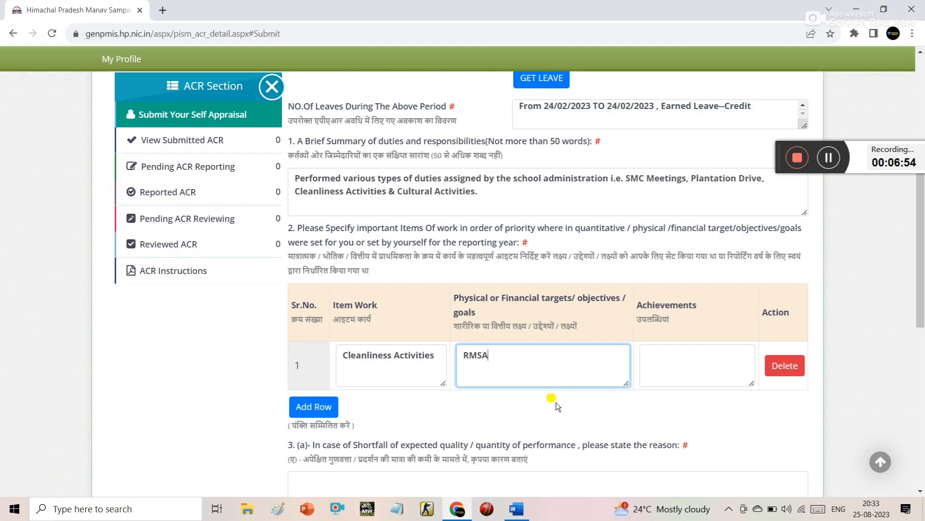
pyautogui.click(670, 364)
pyautogui.rightClick(670, 365)
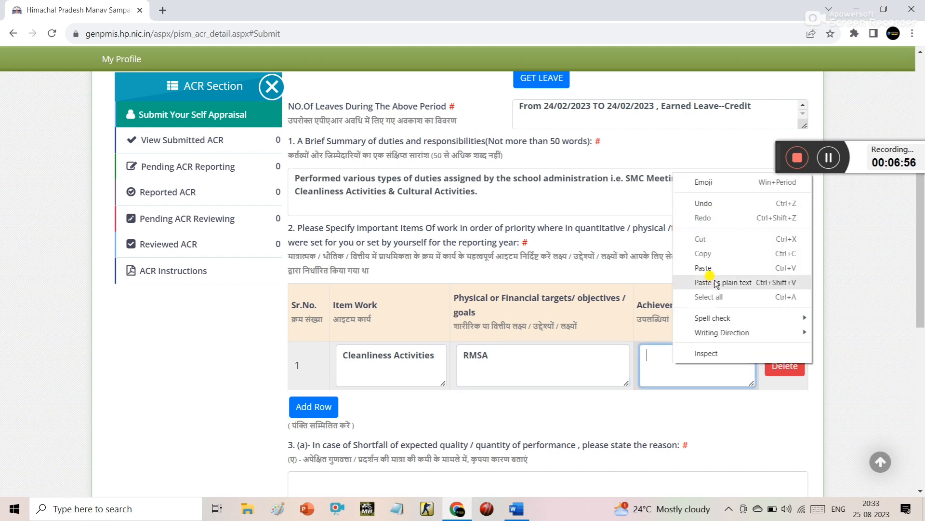
pyautogui.click(704, 268)
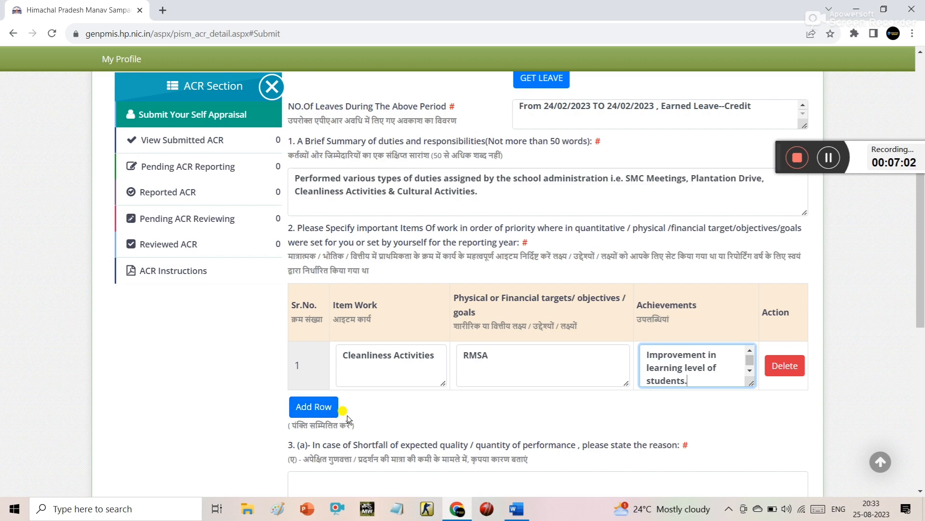
# Enter "Not Applicable." as the reason for shortfall of performance in question 3(a).
pyautogui.scroll(-3, 409, 426)
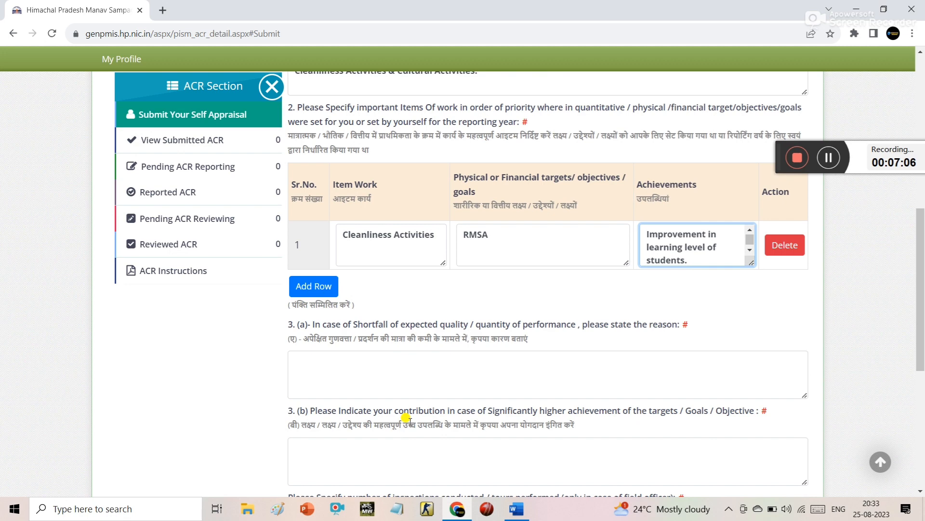
pyautogui.click(427, 374)
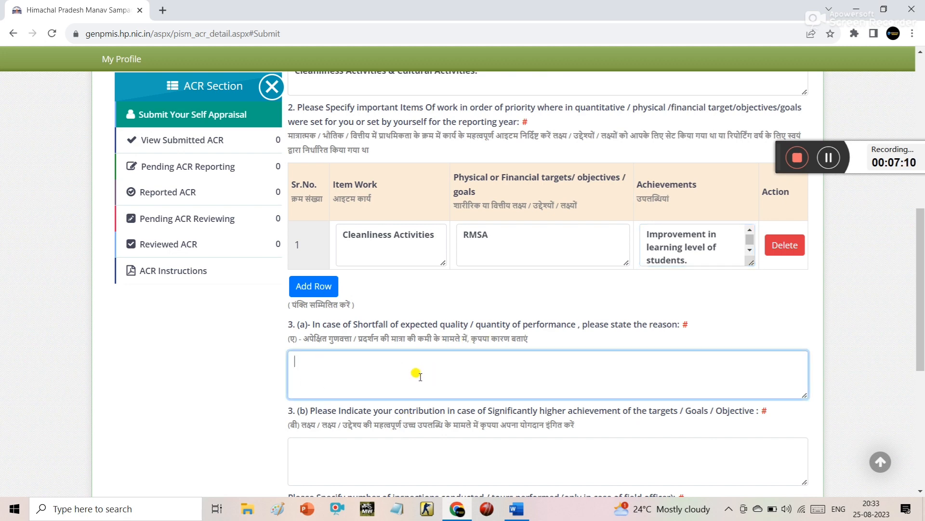
pyautogui.write('BNot ')
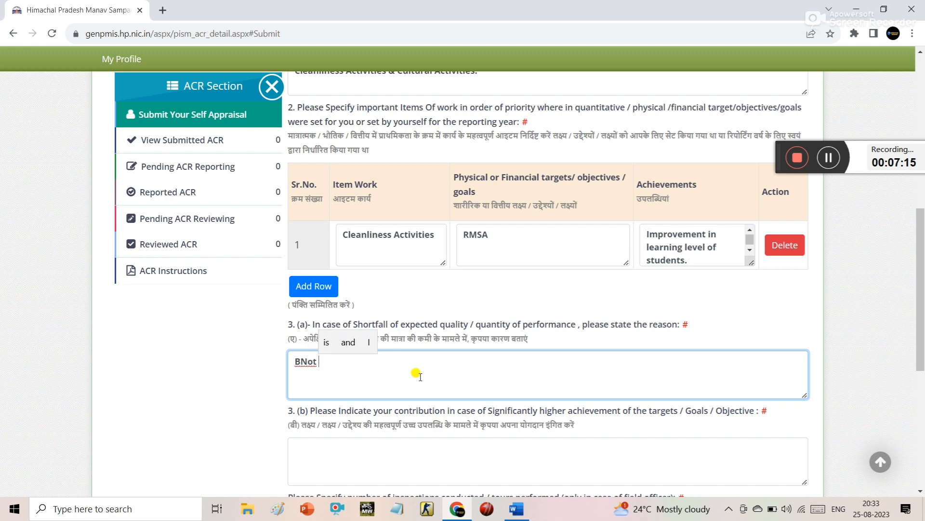
pyautogui.write('Applicab')
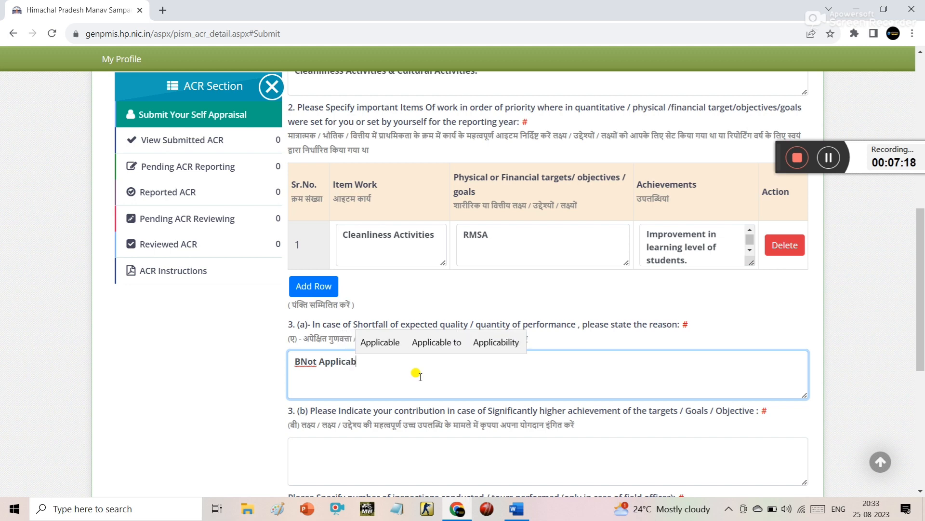
pyautogui.write('le.')
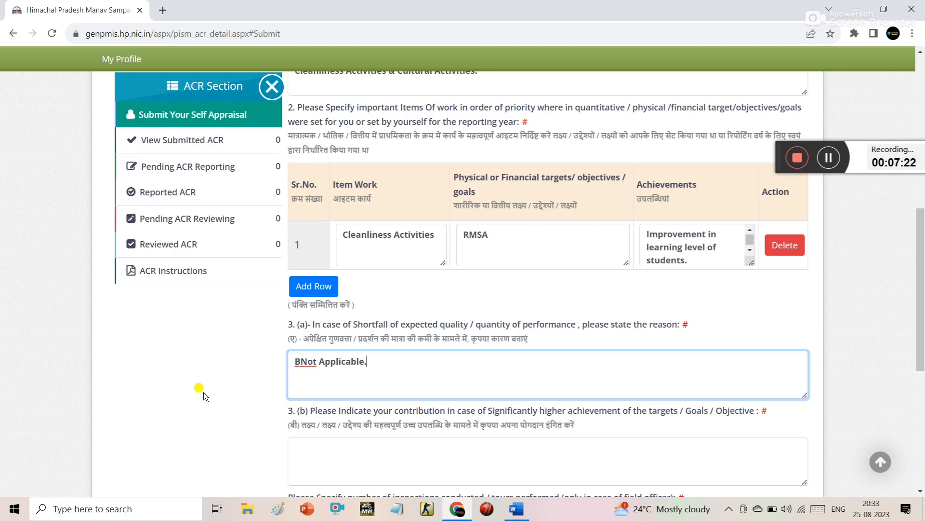
pyautogui.click(301, 361)
pyautogui.press('BackSpace')
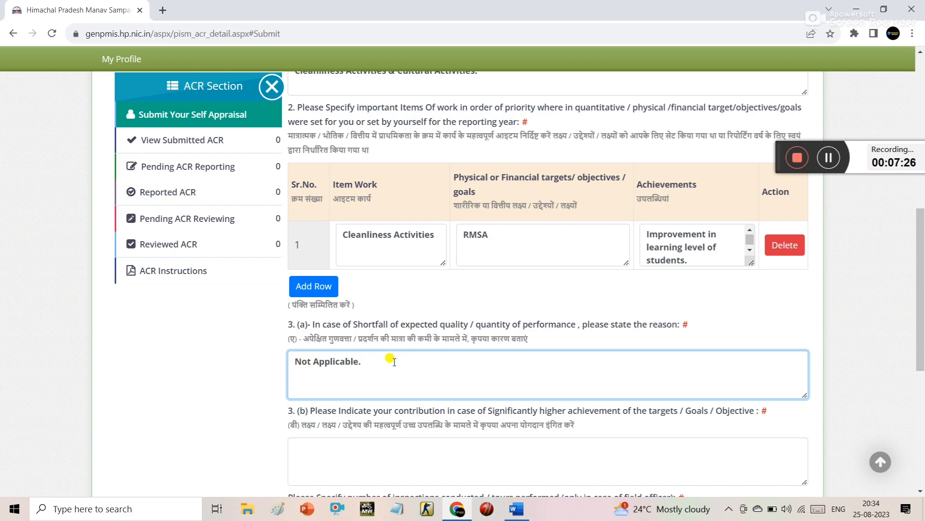
# Switch to the Word document and copy the sample answer "Improvement in the learning level of students" under question 3(b).
pyautogui.scroll(-3, 394, 361)
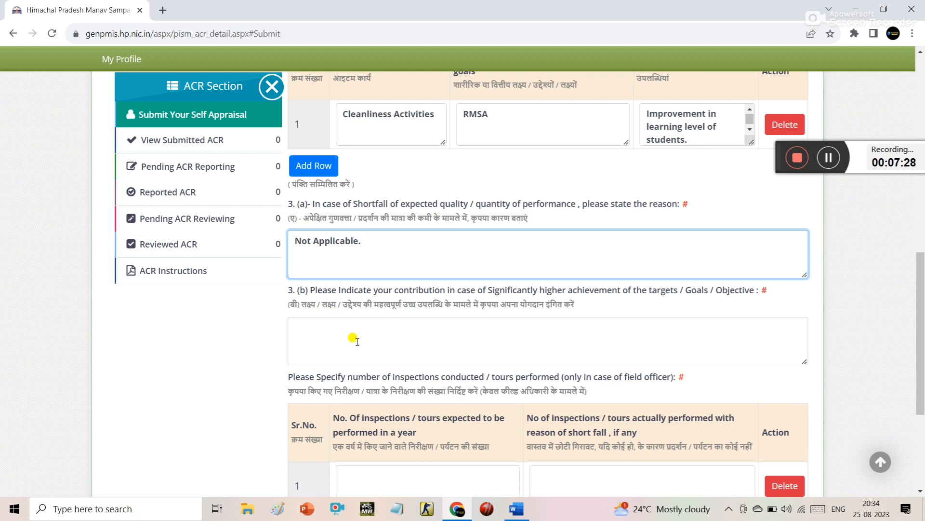
pyautogui.click(516, 507)
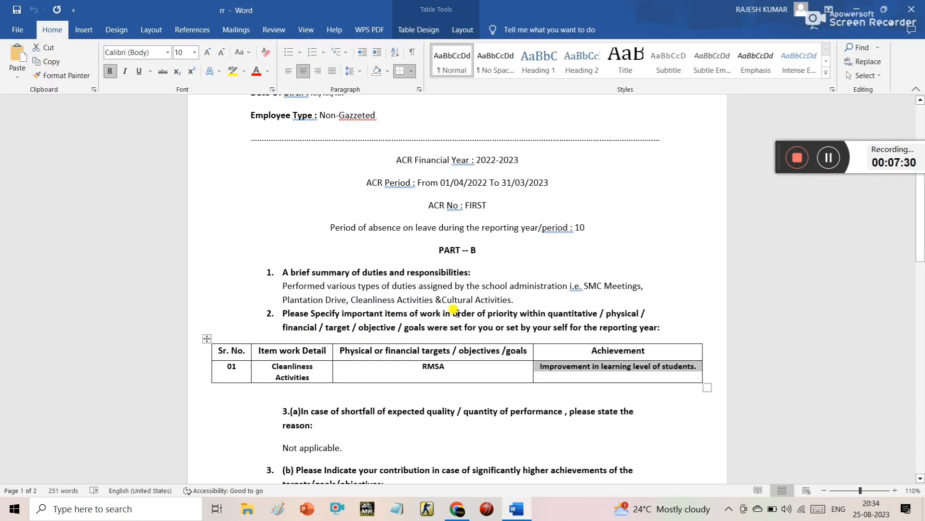
pyautogui.scroll(-3, 450, 250)
pyautogui.scroll(-5, 354, 297)
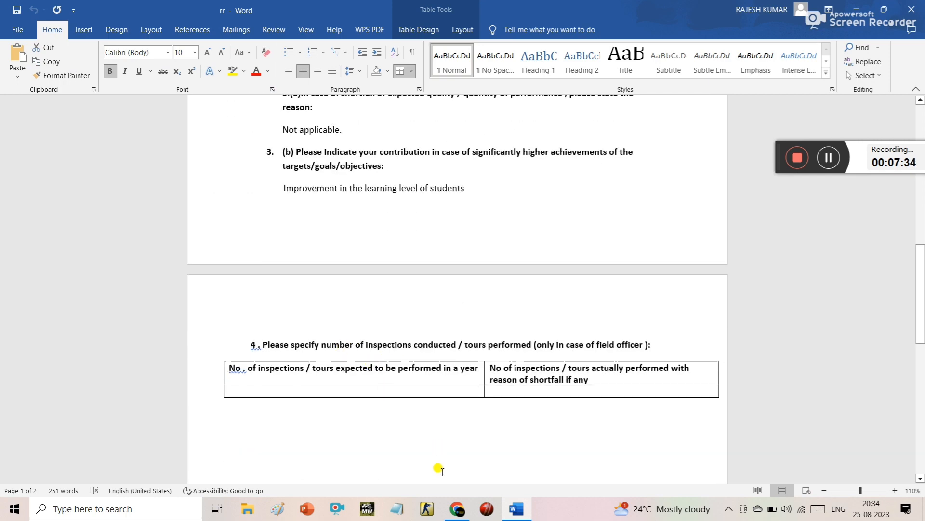
pyautogui.click(456, 508)
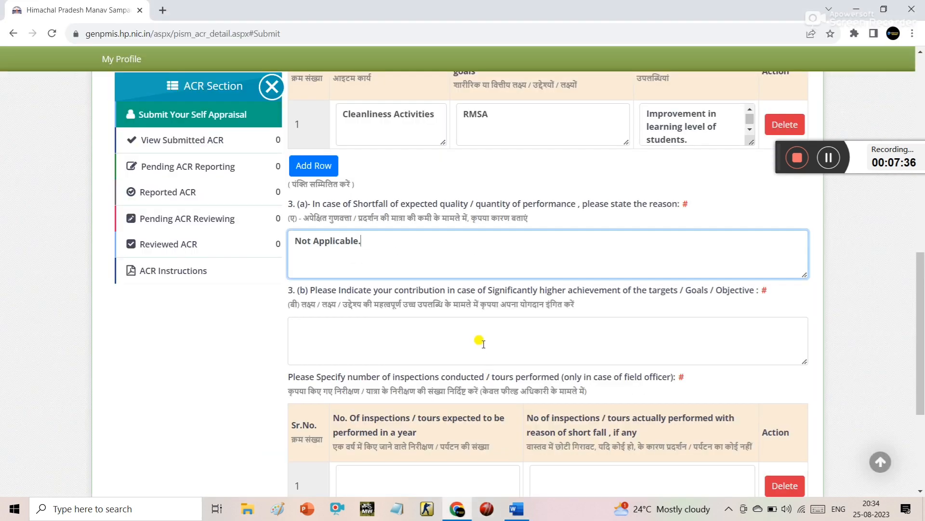
pyautogui.scroll(-1, 484, 343)
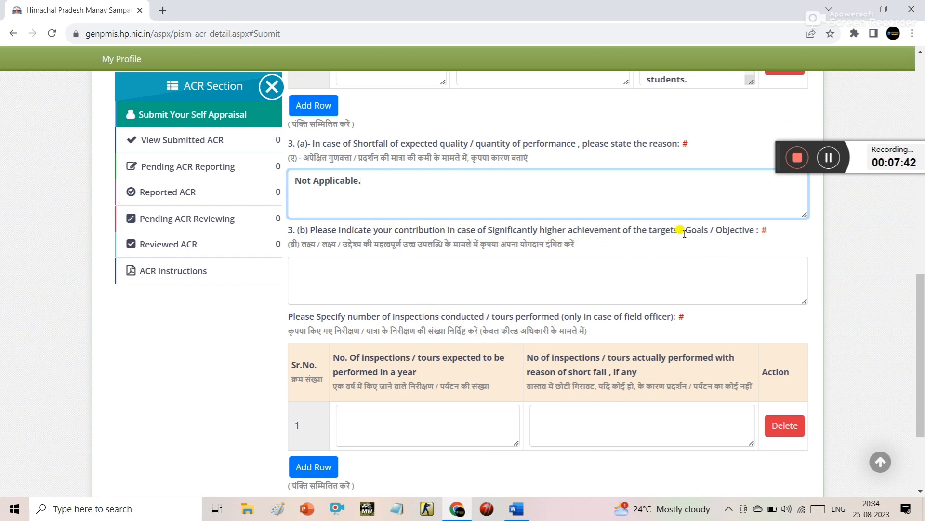
pyautogui.click(516, 508)
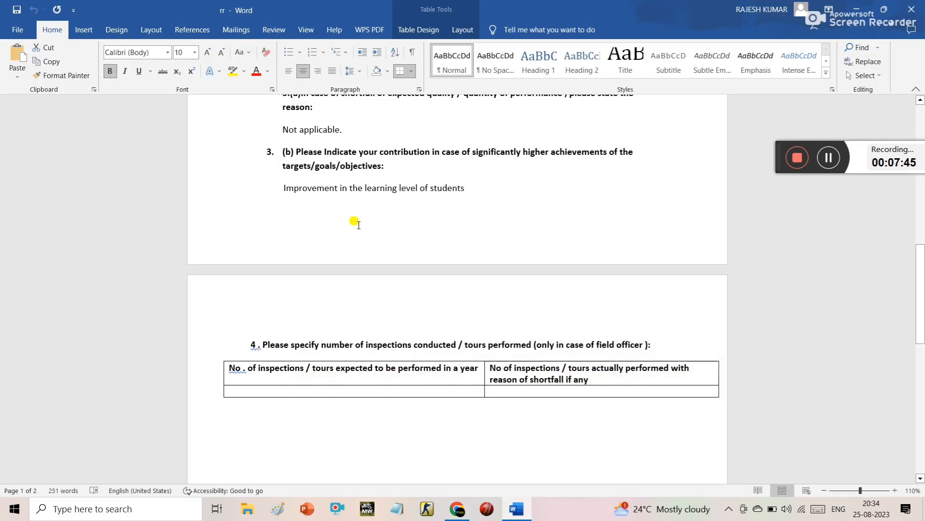
pyautogui.tripleClick(351, 192)
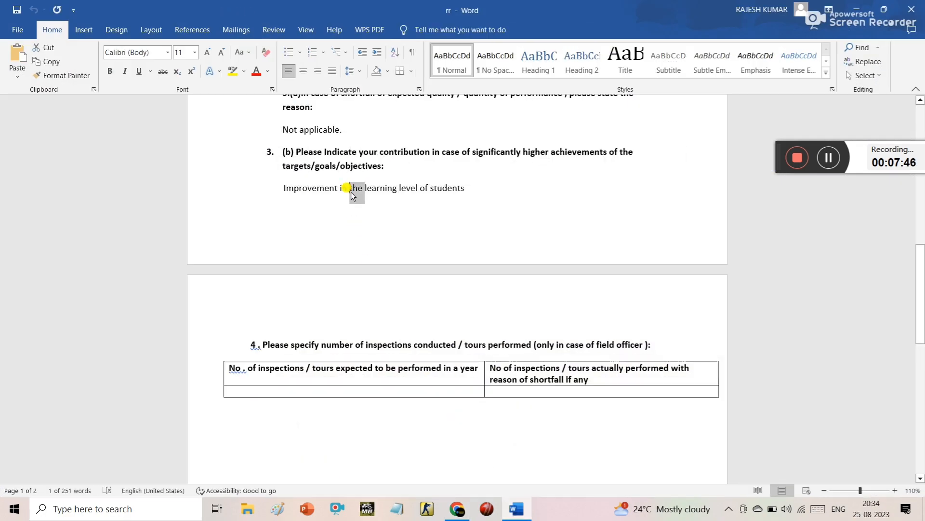
pyautogui.rightClick(351, 192)
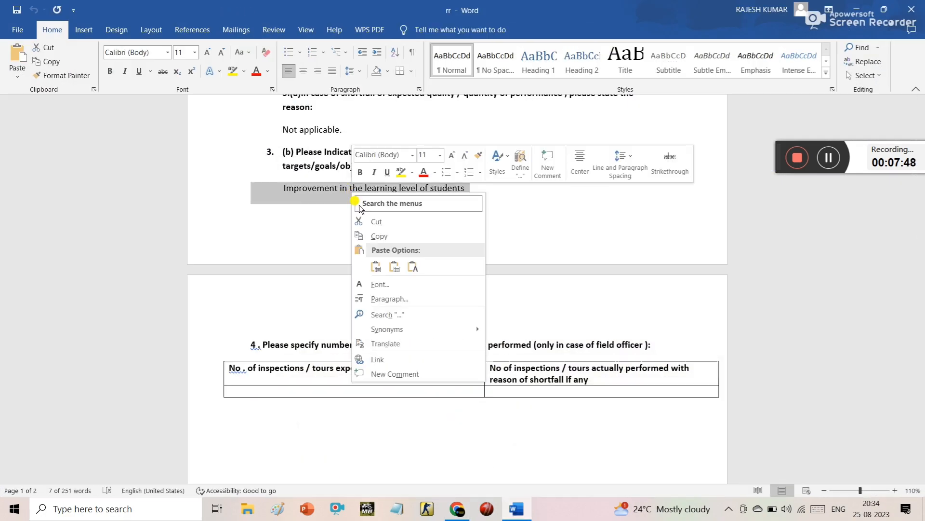
pyautogui.click(380, 236)
# Return to the browser form and paste the copied text as the contribution to significantly higher achievement in question 3(b).
pyautogui.hotkey('alt', 'Tab')
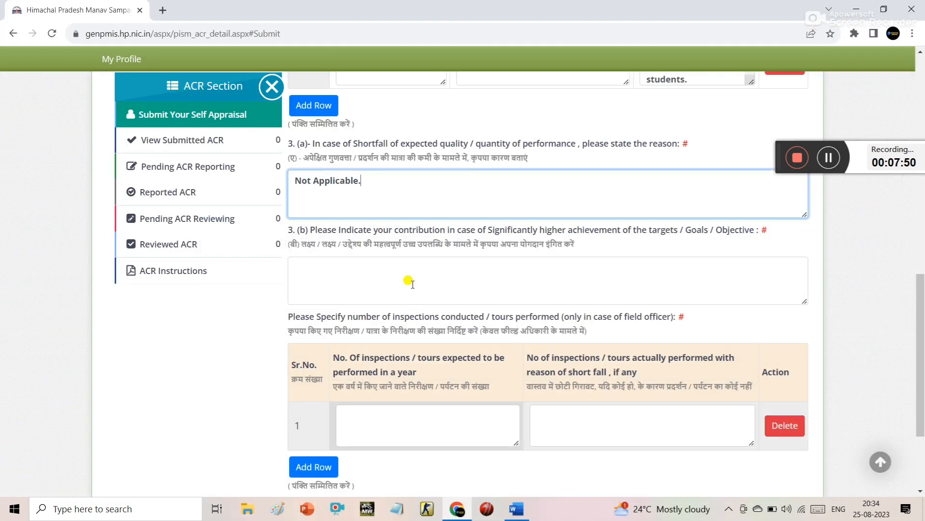
pyautogui.click(346, 284)
pyautogui.rightClick(349, 286)
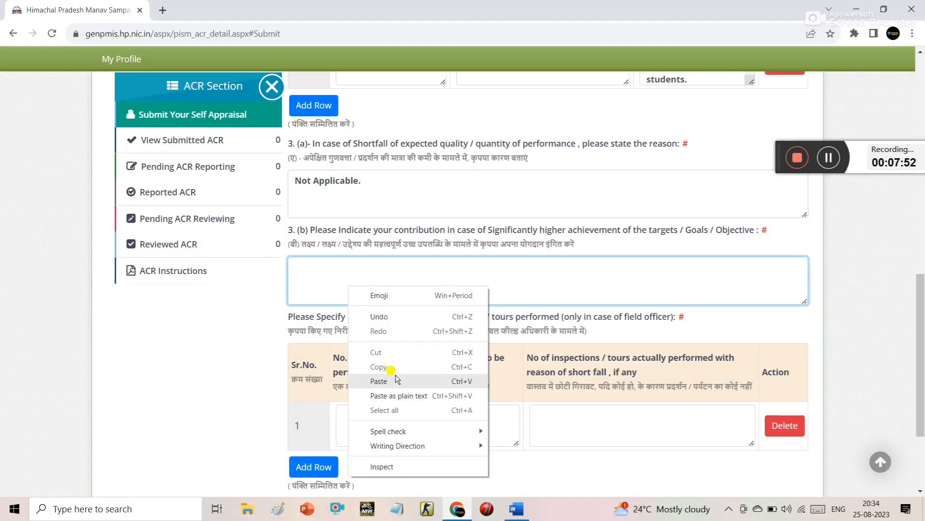
pyautogui.click(379, 381)
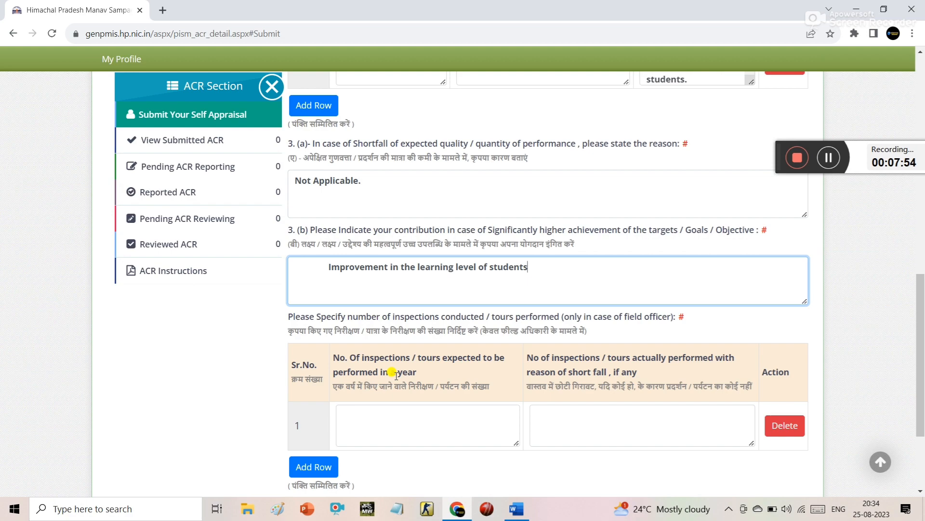
# Enter "NIL" for both the expected and the actually performed inspections / tours in row 1, and review the completed form.
pyautogui.scroll(-3, 438, 397)
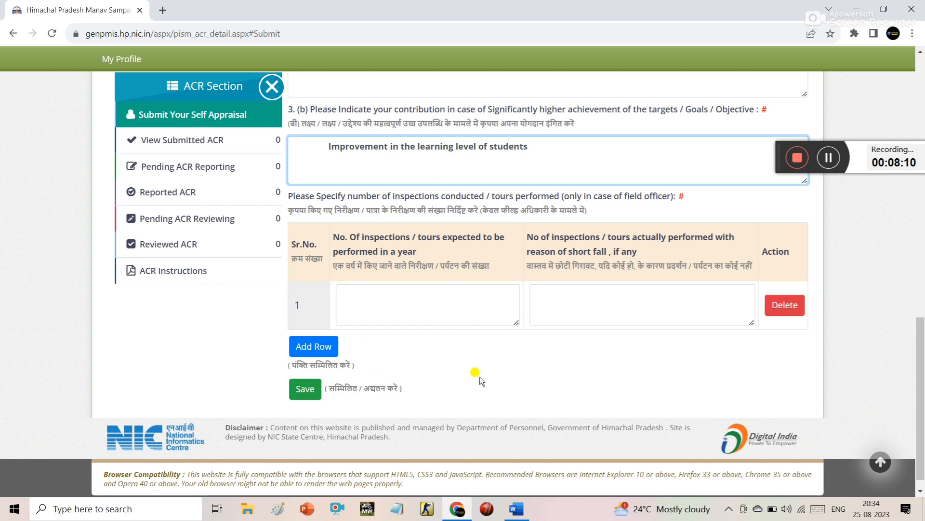
pyautogui.click(403, 306)
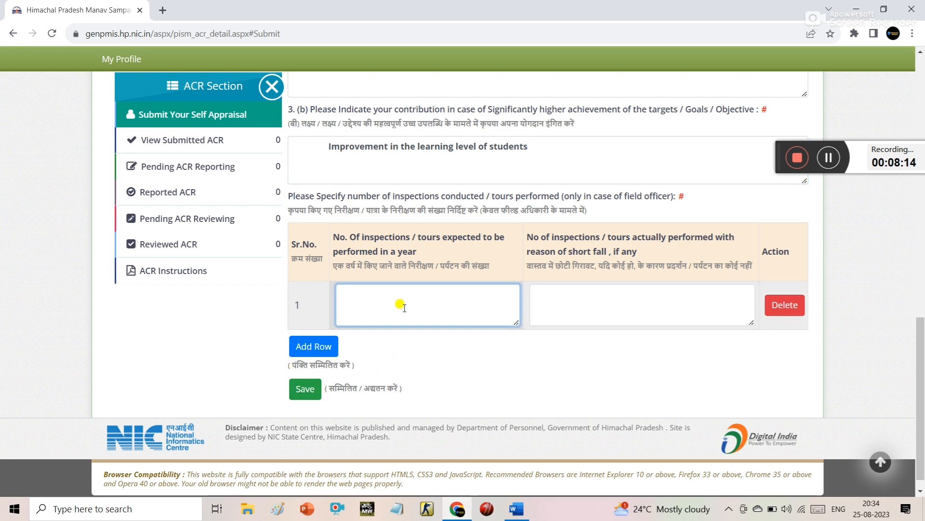
pyautogui.write('NIL')
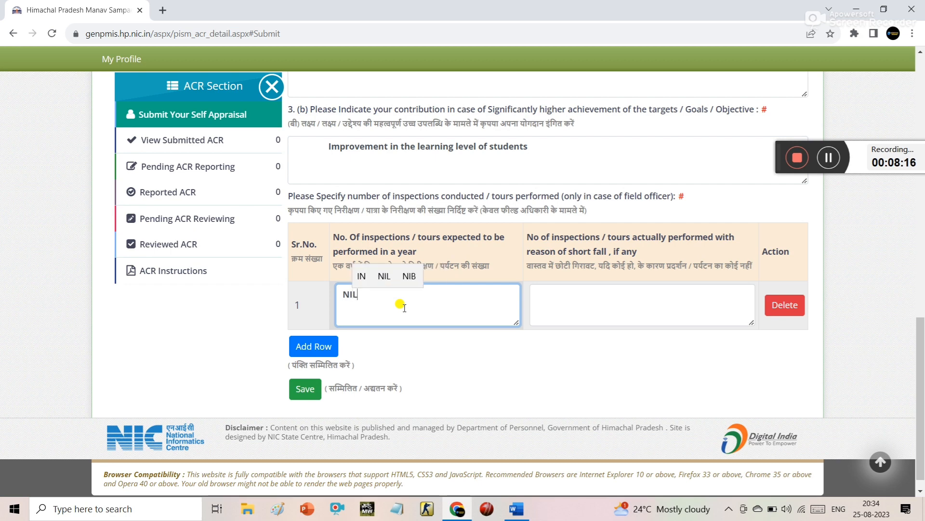
pyautogui.click(583, 306)
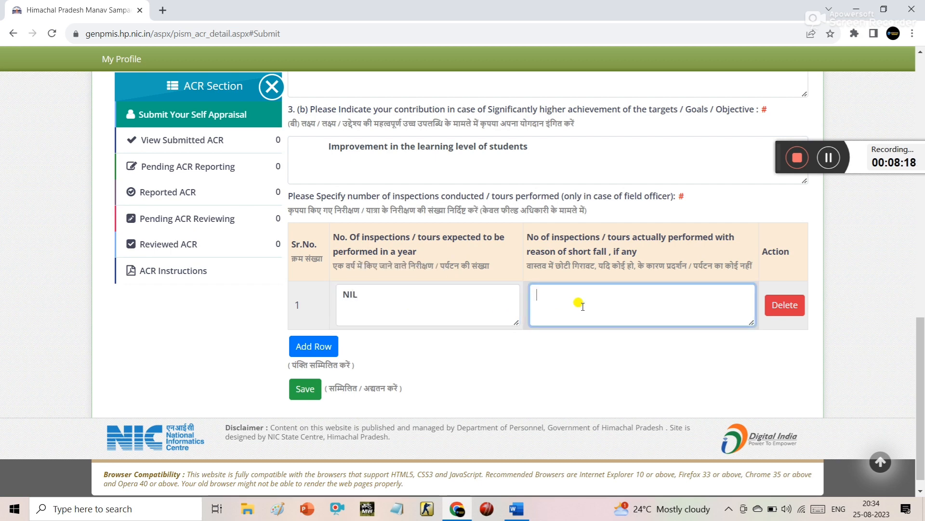
pyautogui.write('NIL')
pyautogui.click(600, 355)
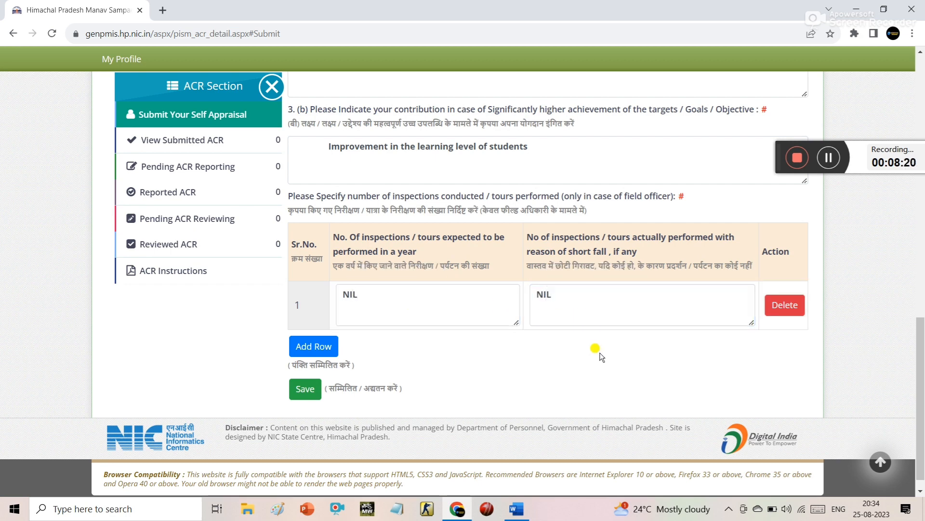
pyautogui.scroll(15, 600, 355)
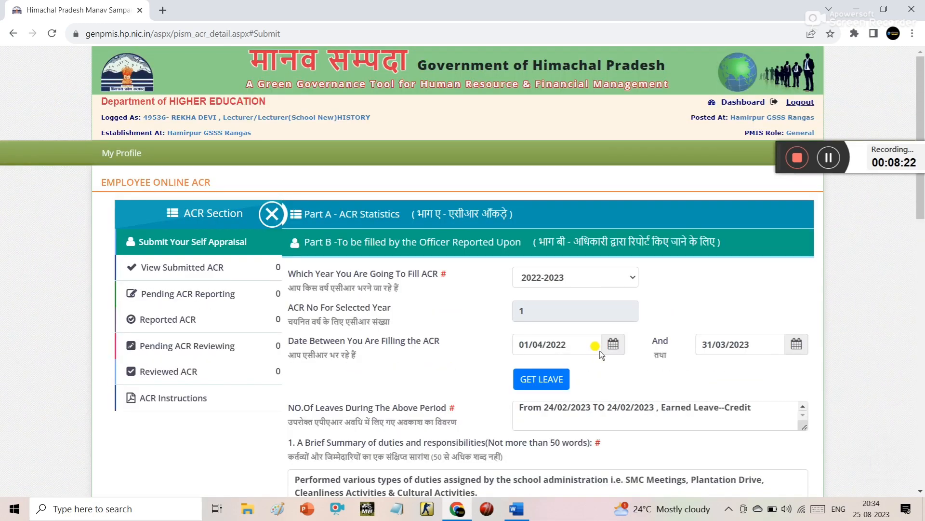
pyautogui.scroll(-12, 479, 345)
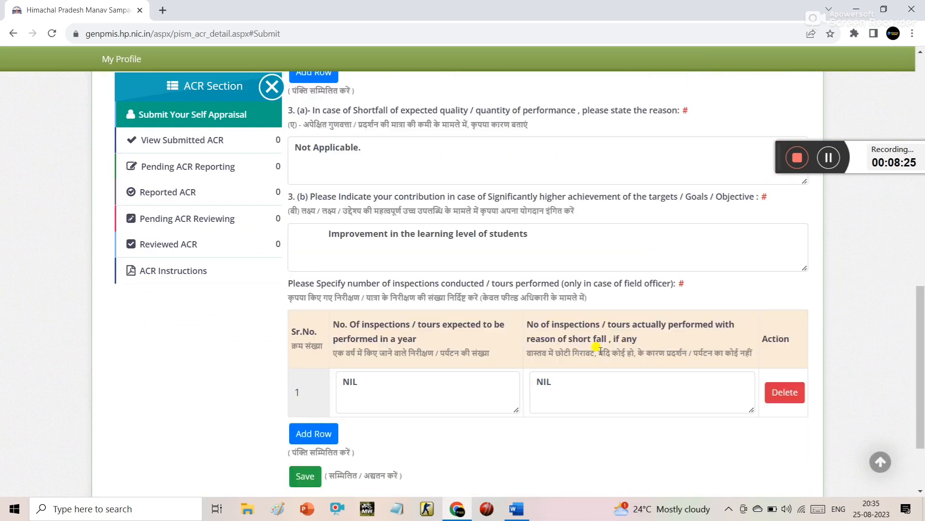
# Save the completed self appraisal form and dismiss the success notification.
pyautogui.click(308, 449)
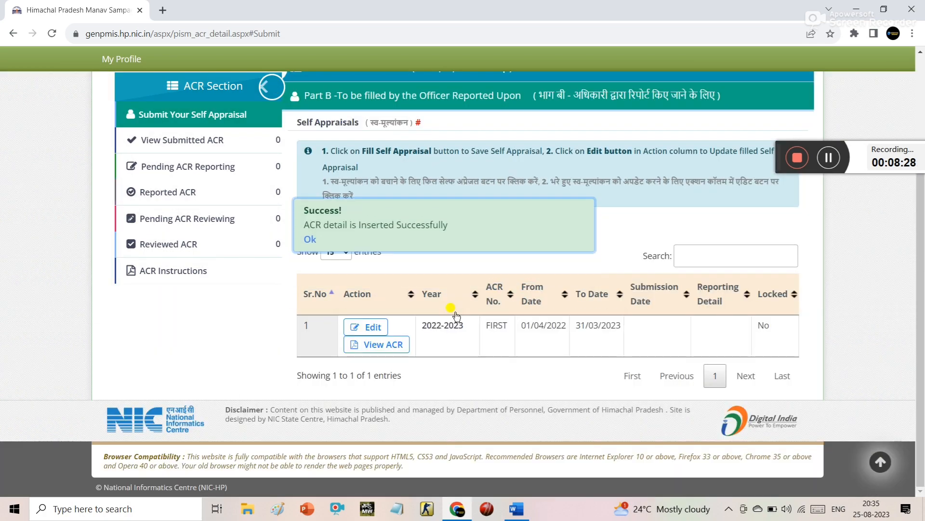
pyautogui.click(311, 222)
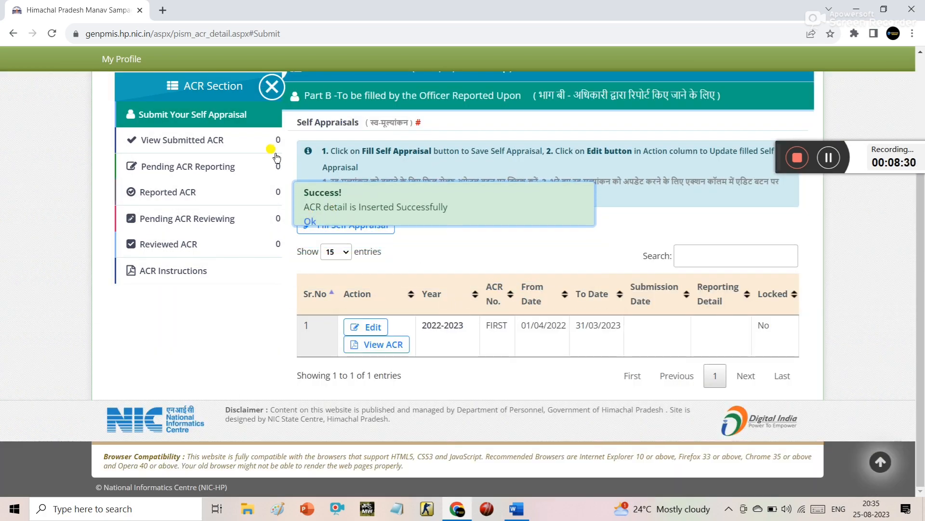
pyautogui.click(168, 111)
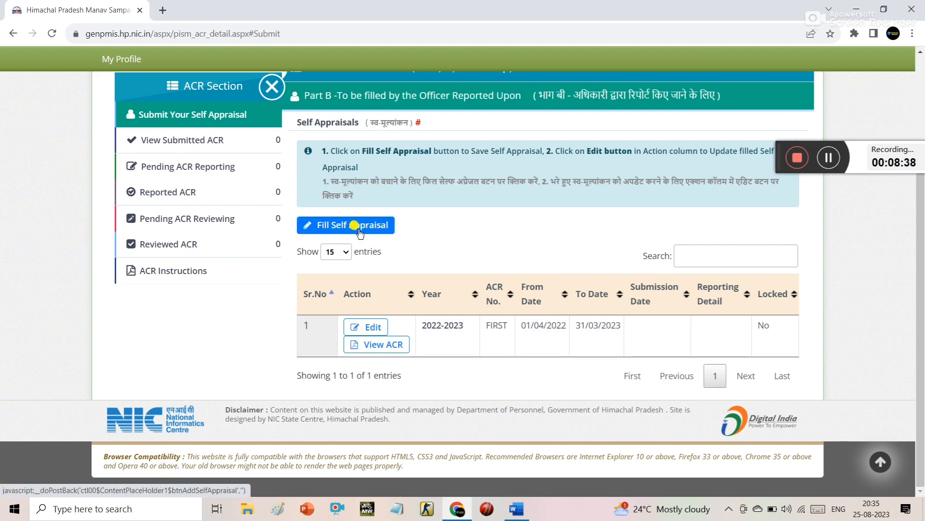
# View the ACR report of the 2022-2023 appraisal in an enlarged window, check both pages, and close it.
pyautogui.click(372, 344)
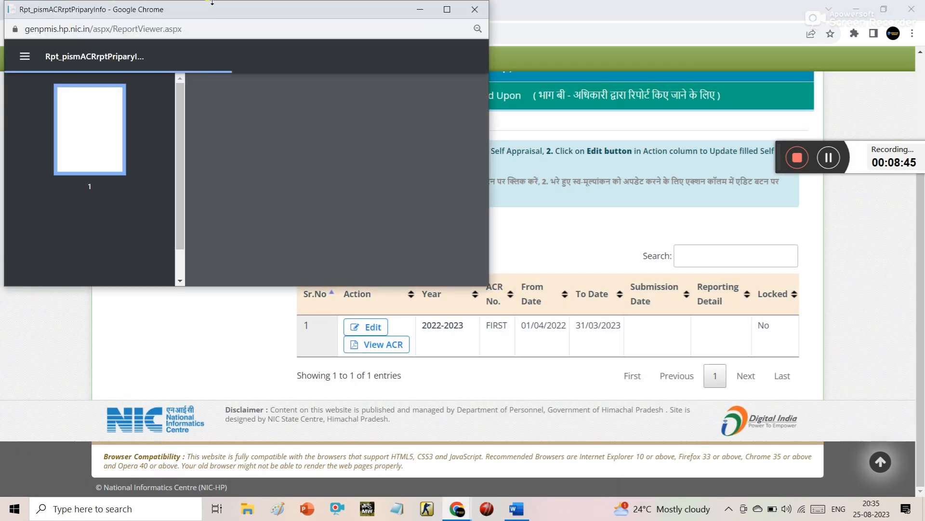
pyautogui.click(444, 9)
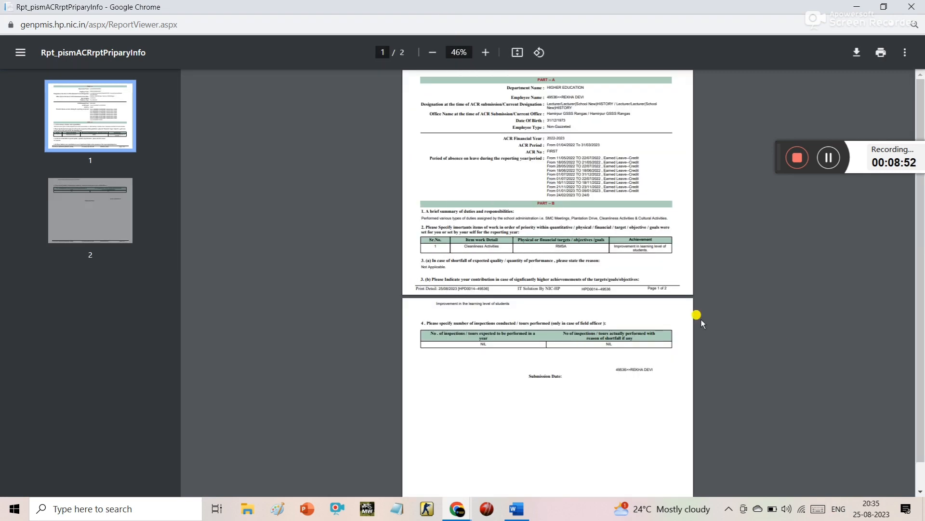
pyautogui.scroll(-1, 543, 258)
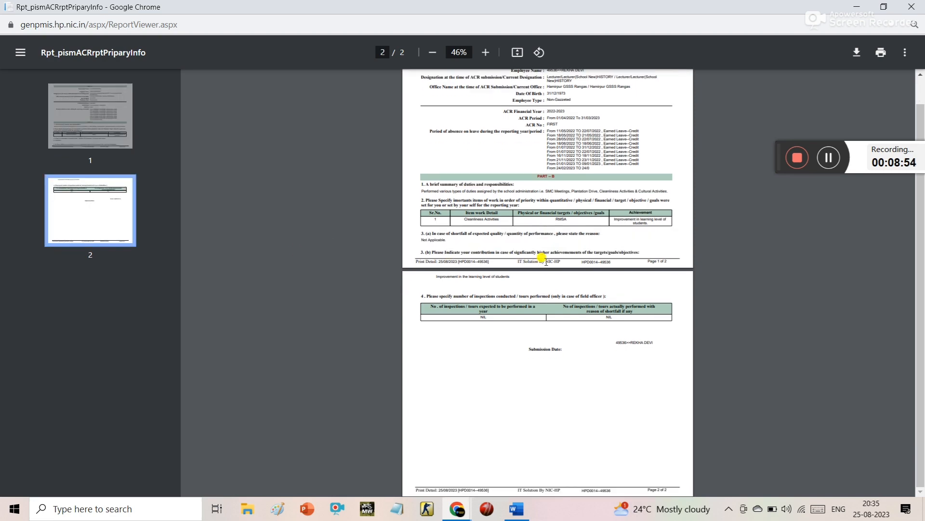
pyautogui.scroll(1, 543, 258)
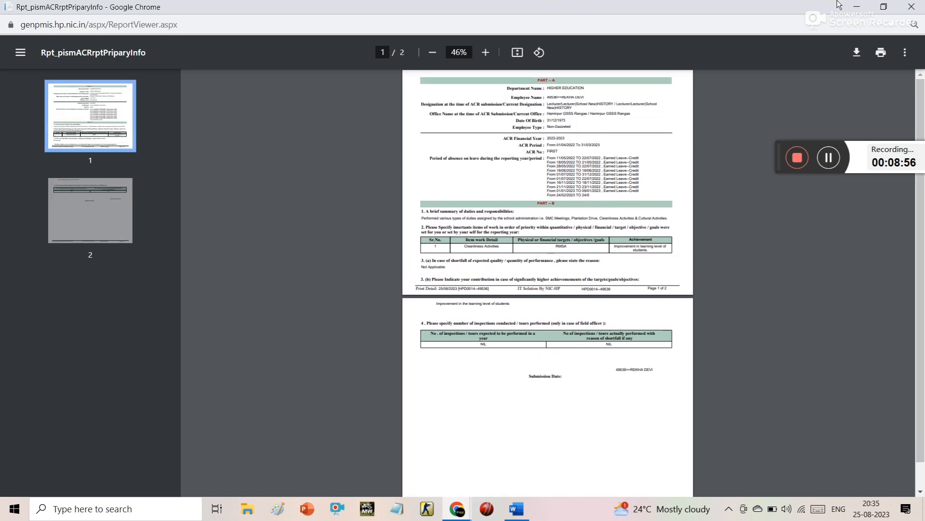
pyautogui.click(912, 7)
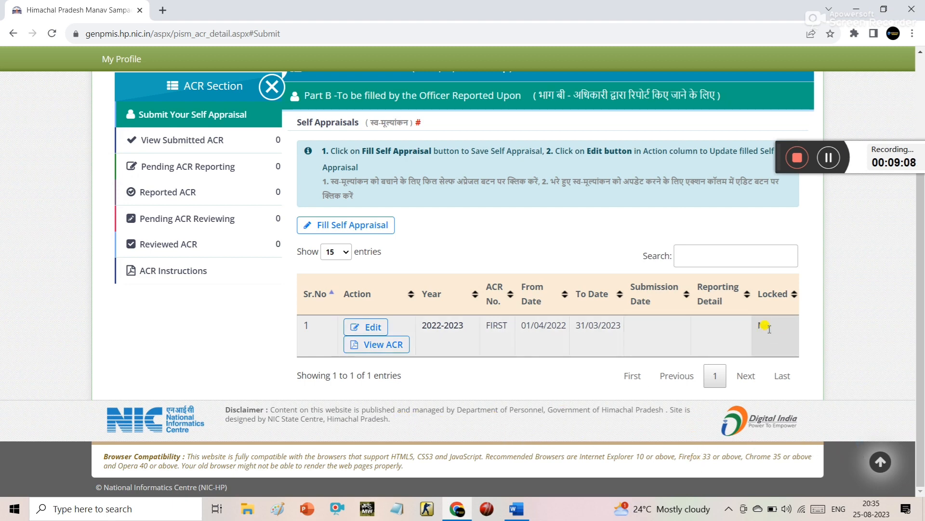
# Open the saved 2022-2023 appraisal for editing, review its answers through to the end, and update the record.
pyautogui.click(366, 323)
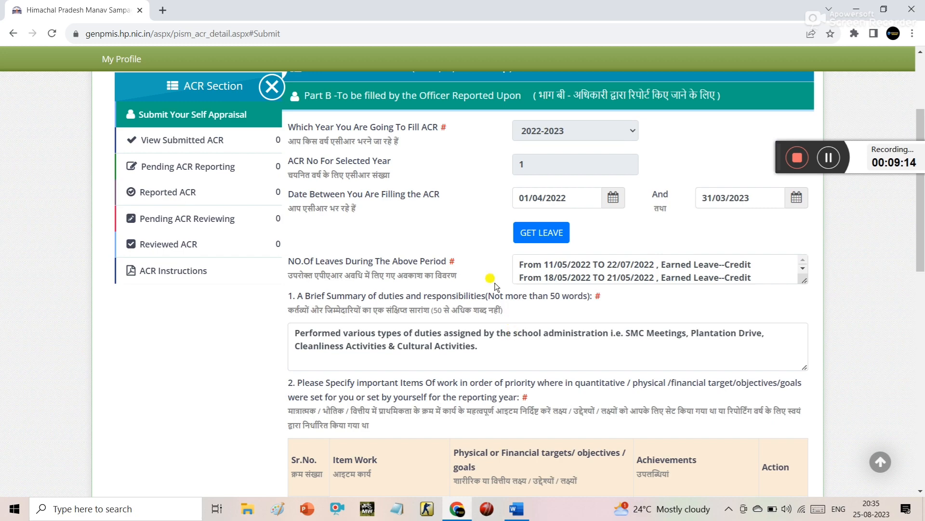
pyautogui.scroll(3, 490, 270)
pyautogui.scroll(-2, 490, 271)
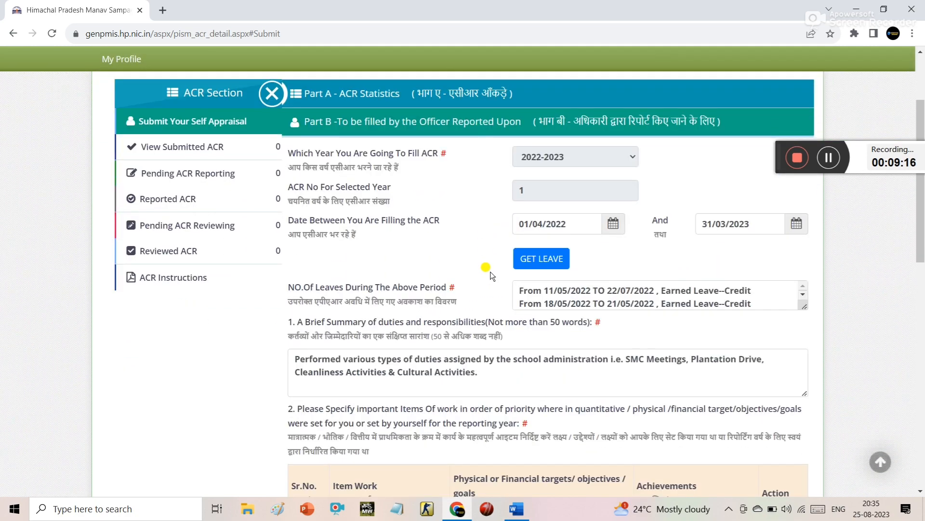
pyautogui.scroll(-12, 490, 271)
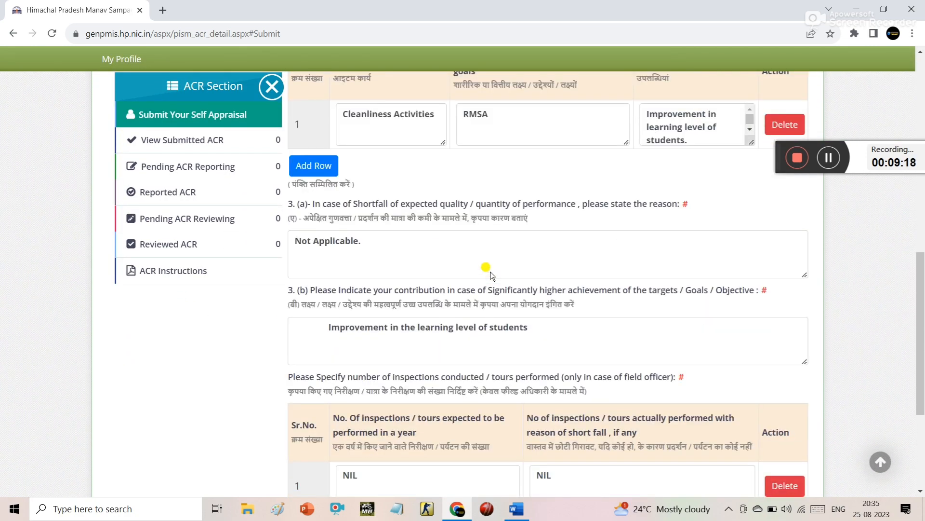
pyautogui.scroll(-1, 491, 271)
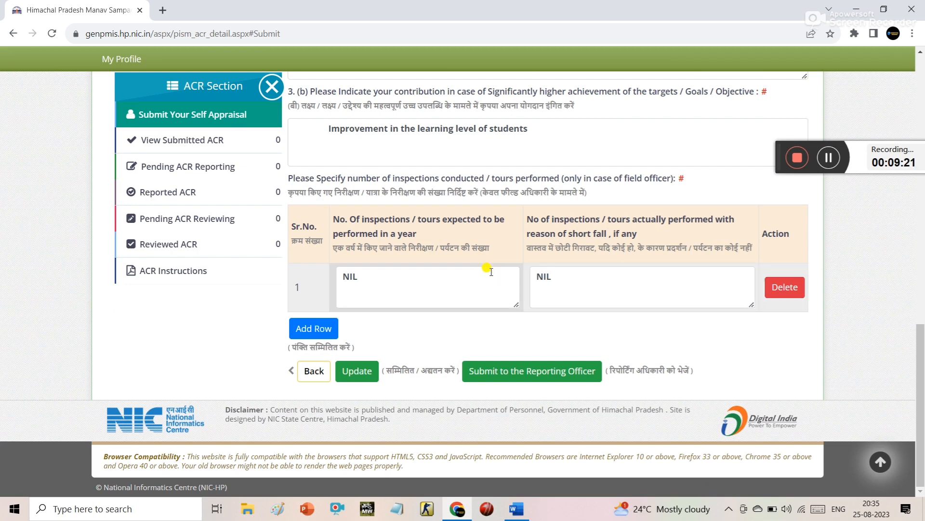
pyautogui.click(353, 375)
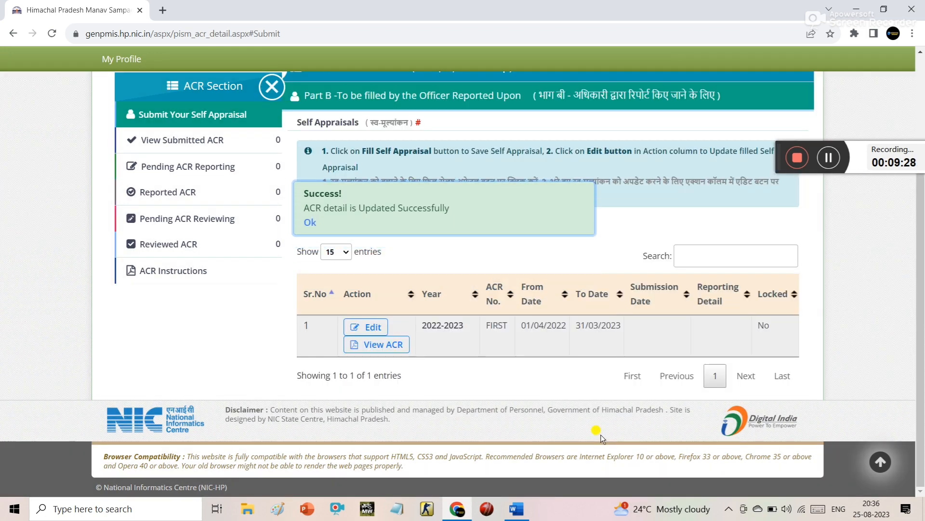
# Reopen the 2022-2023 appraisal for editing and start its submission to the reporting officer.
pyautogui.click(372, 327)
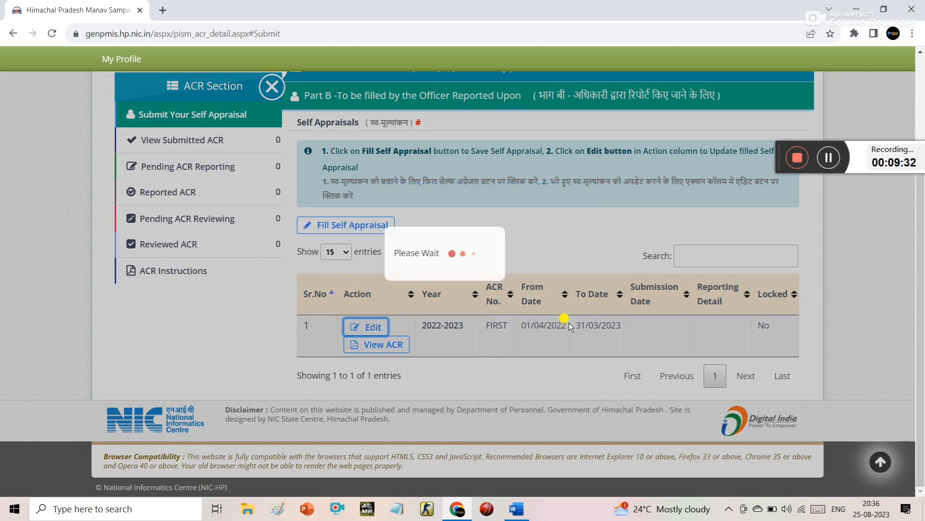
pyautogui.scroll(-6, 568, 323)
pyautogui.scroll(-1, 570, 326)
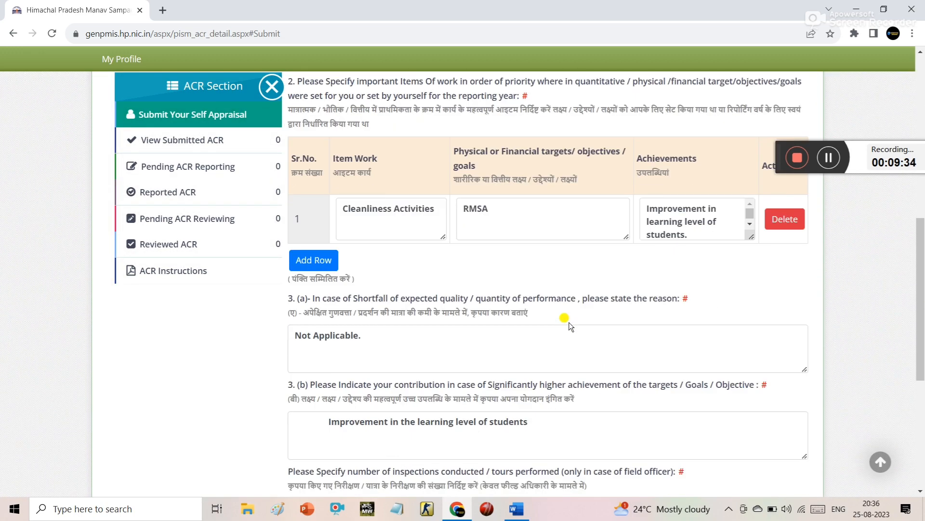
pyautogui.scroll(-5, 569, 323)
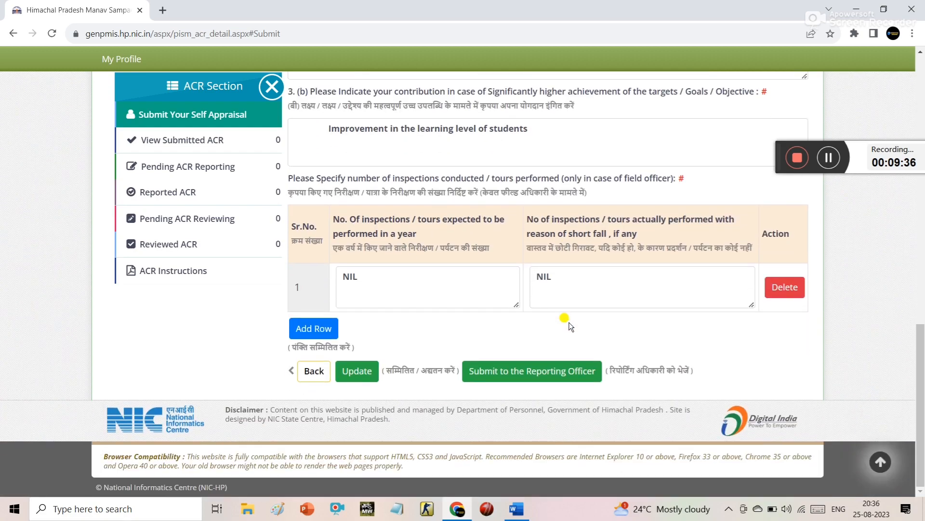
pyautogui.click(545, 373)
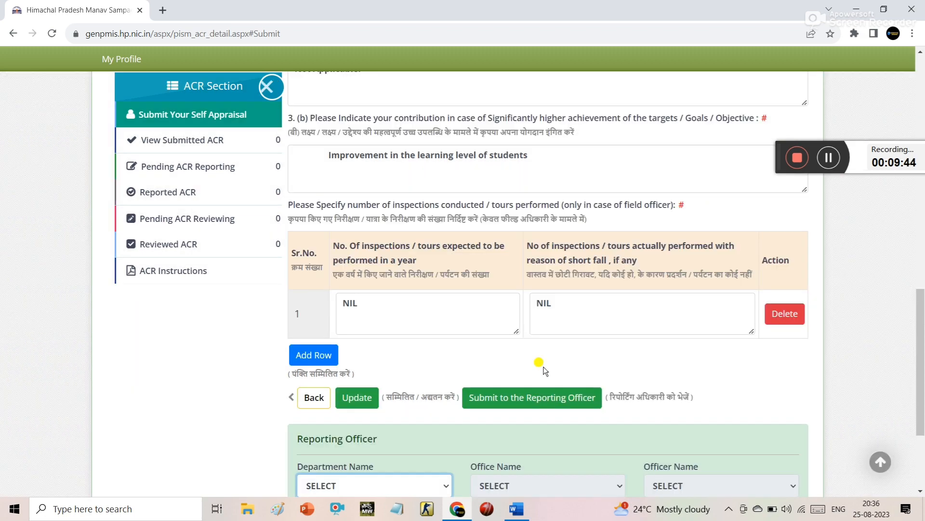
# Set the reporting officer's department to HIGHER EDUCATION.
pyautogui.scroll(-3, 544, 368)
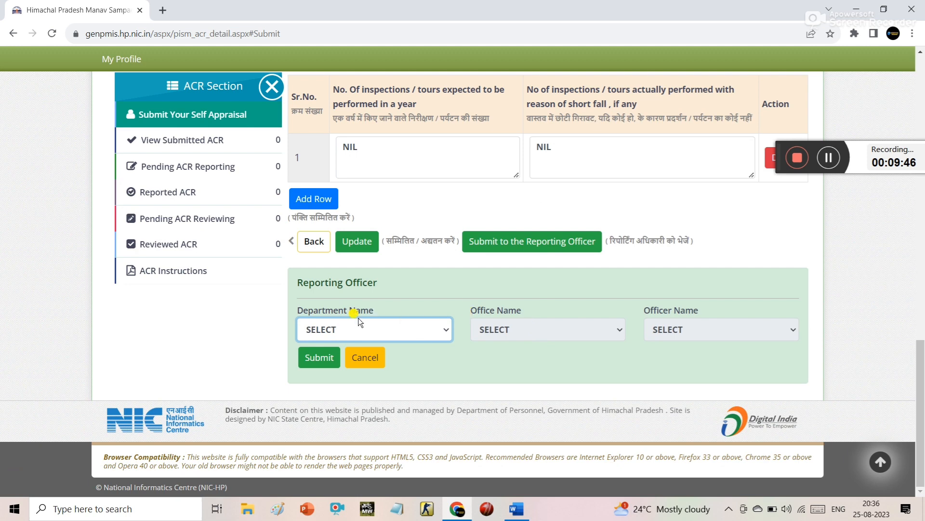
pyautogui.click(443, 331)
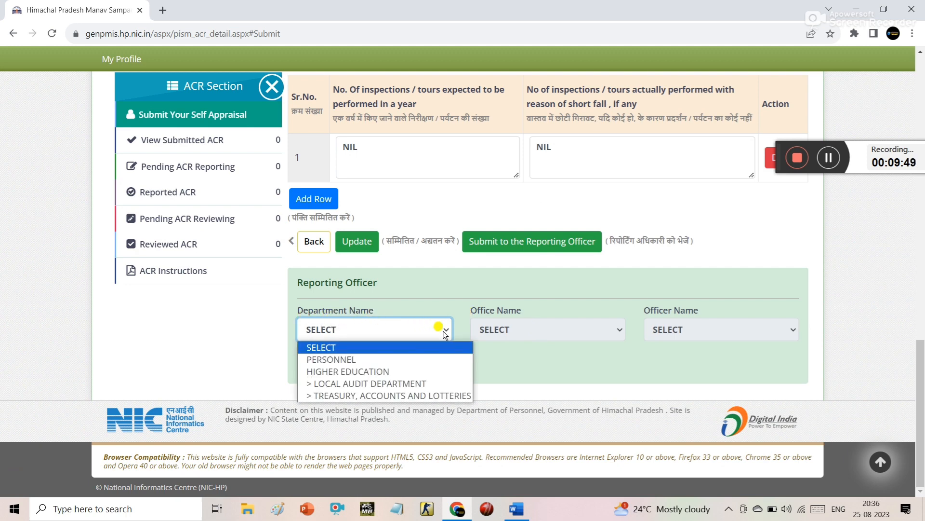
pyautogui.click(376, 372)
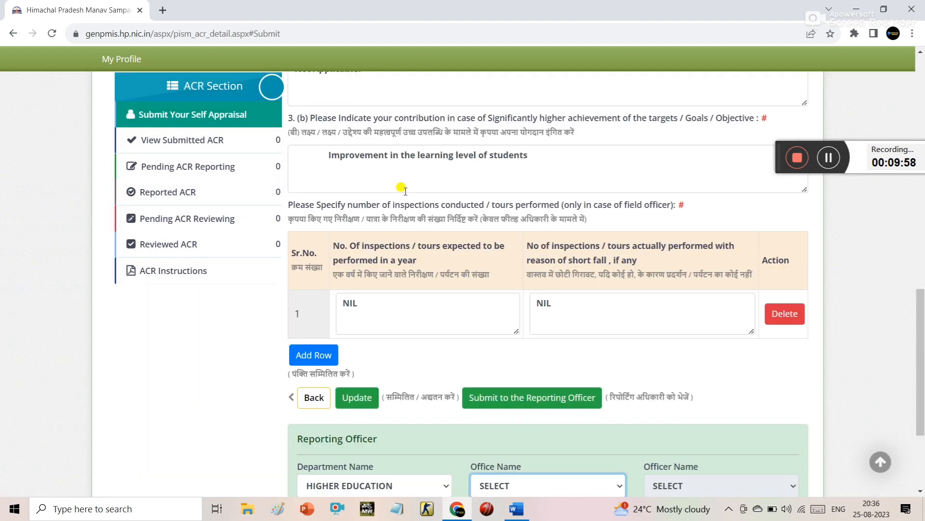
# Find and choose "Hamirpur GSSS Rangas" as the reporting officer's office name.
pyautogui.scroll(-3, 525, 308)
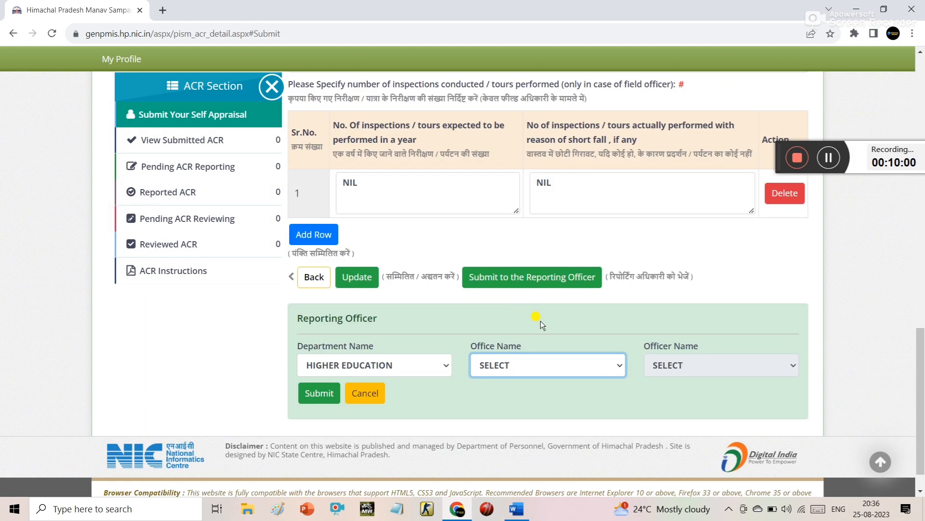
pyautogui.click(617, 367)
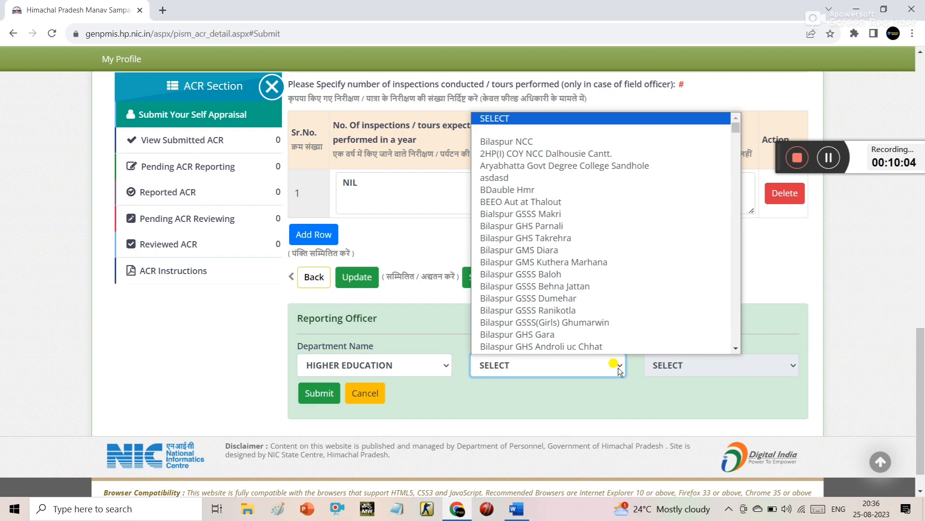
pyautogui.write('h')
pyautogui.scroll(-5, 619, 297)
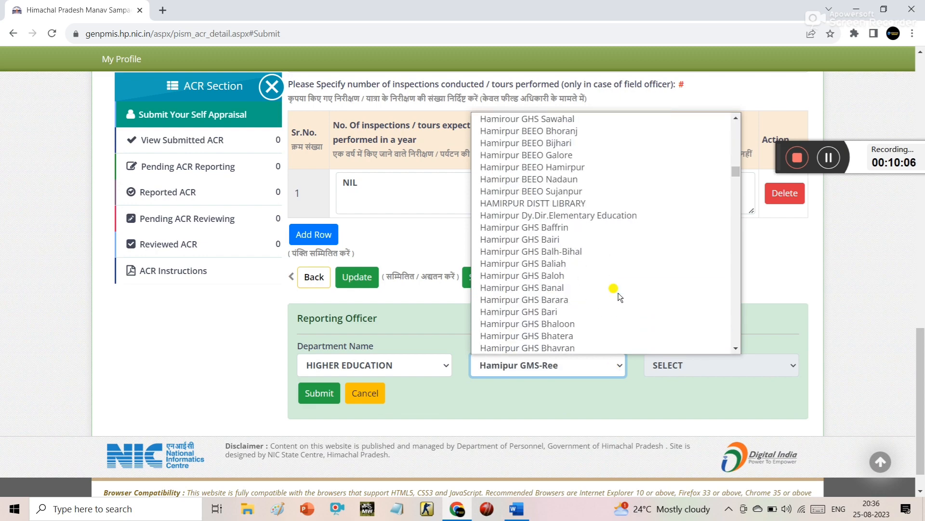
pyautogui.scroll(-5, 620, 297)
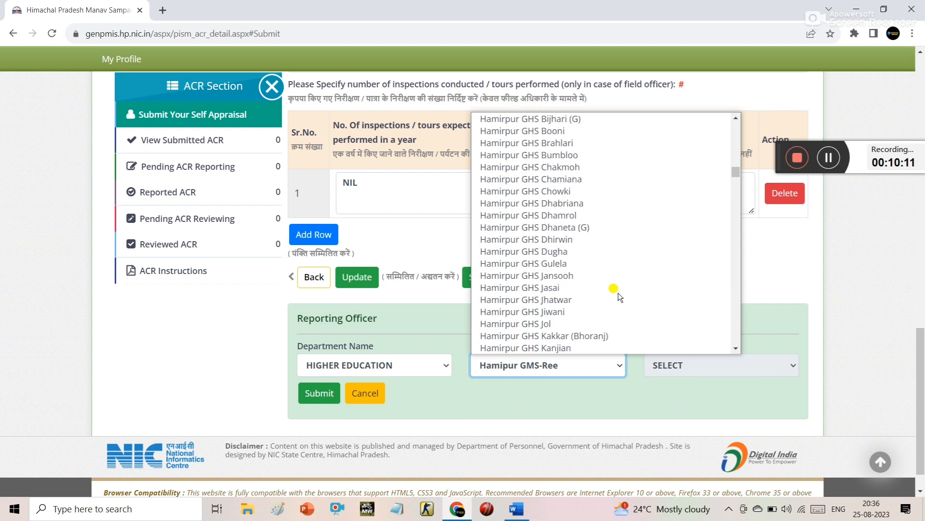
pyautogui.scroll(-15, 619, 296)
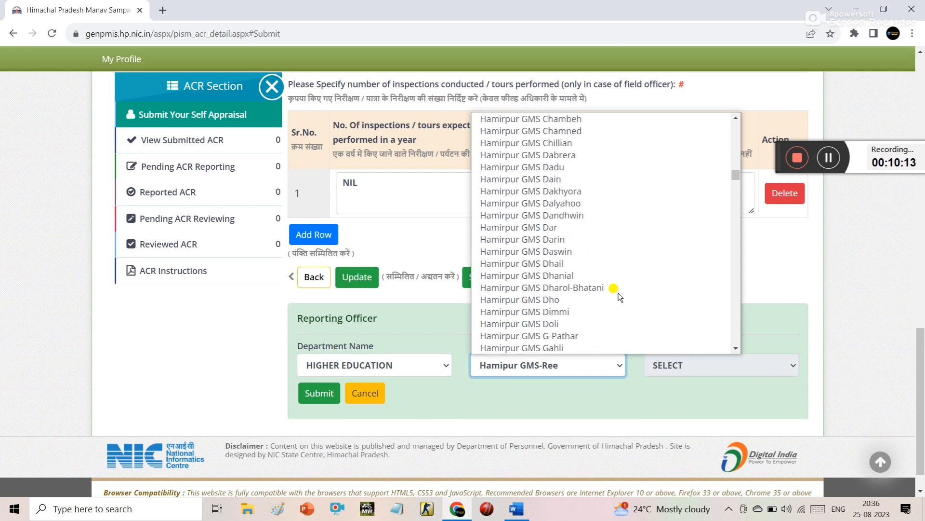
pyautogui.scroll(5, 620, 296)
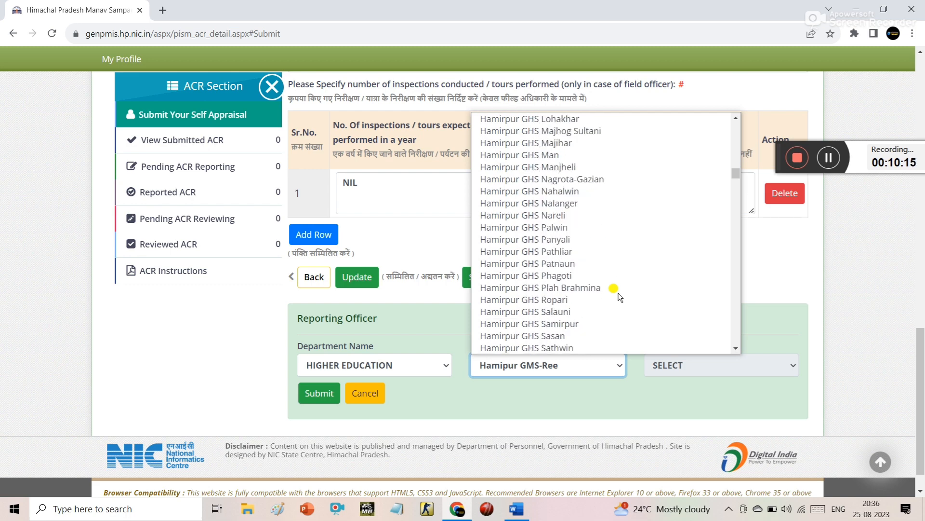
pyautogui.scroll(-20, 621, 297)
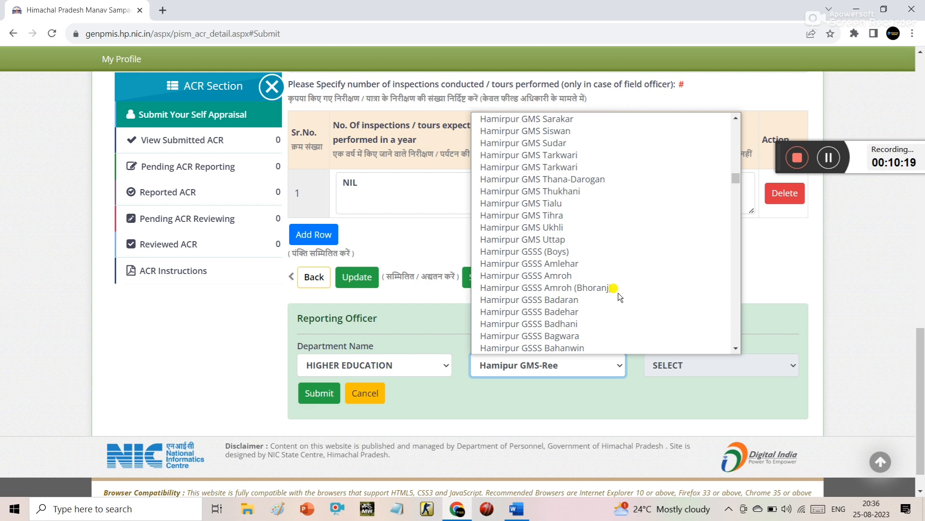
pyautogui.scroll(-3, 619, 297)
pyautogui.scroll(-3, 620, 297)
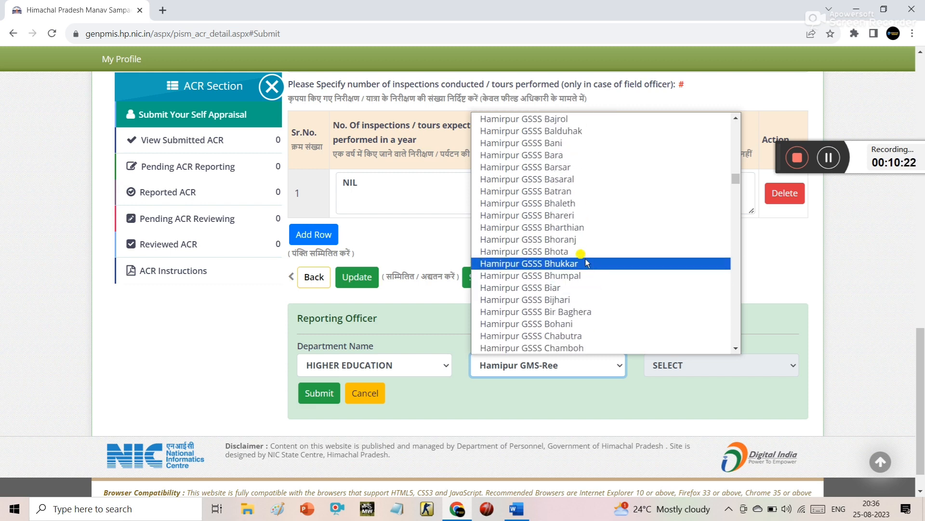
pyautogui.scroll(-1, 586, 261)
pyautogui.scroll(-9, 586, 260)
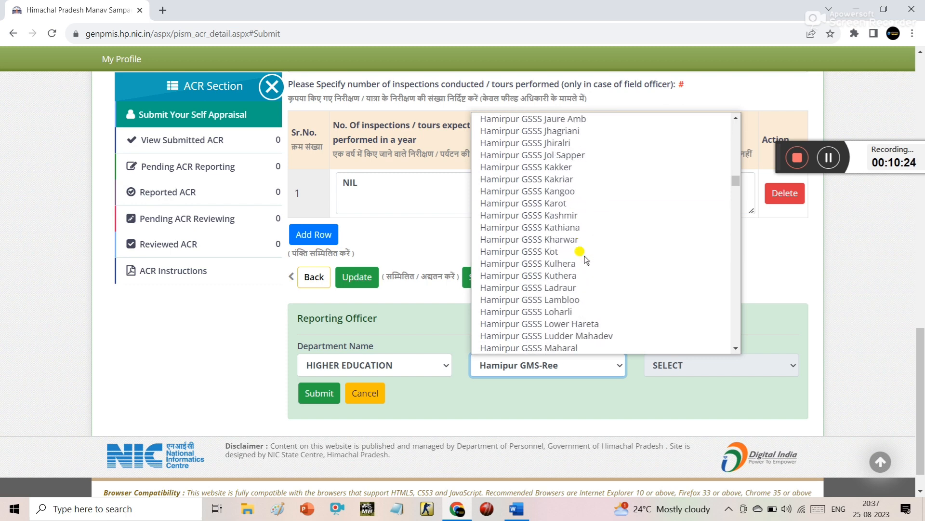
pyautogui.scroll(-12, 586, 261)
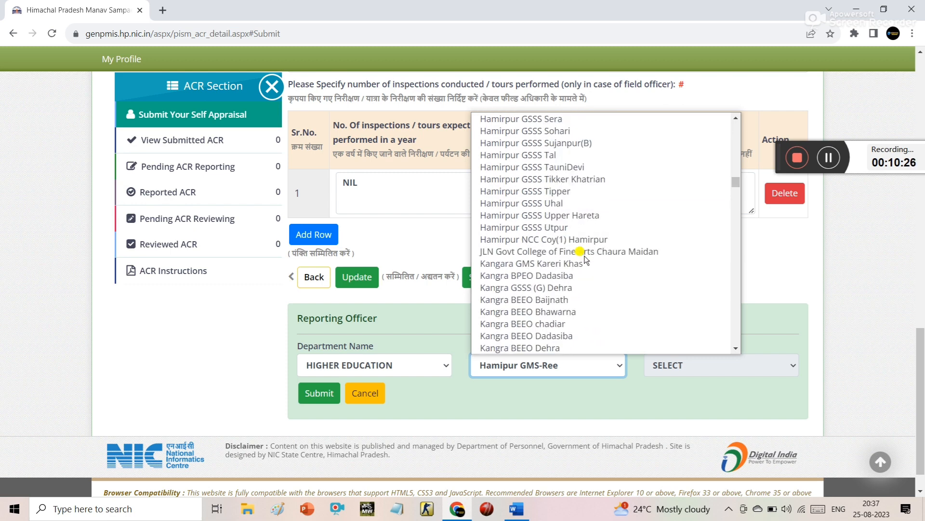
pyautogui.scroll(-11, 587, 260)
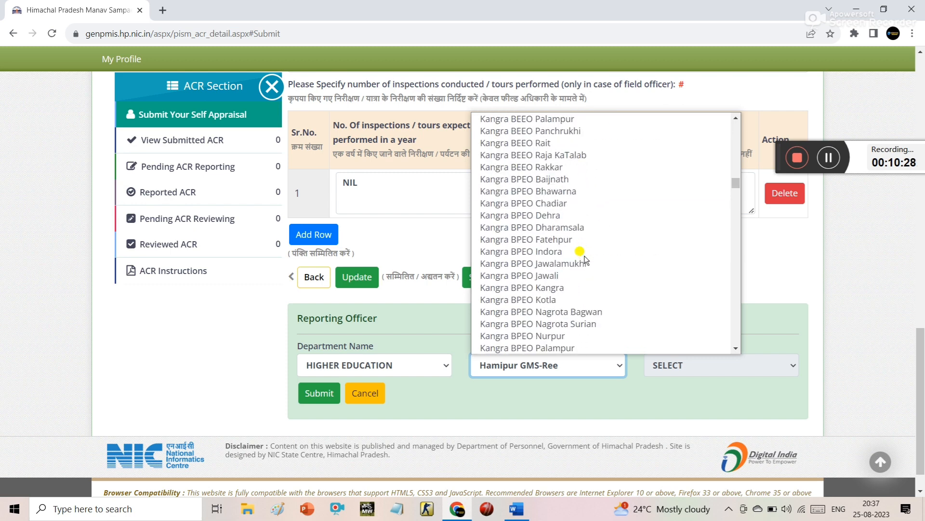
pyautogui.scroll(14, 586, 260)
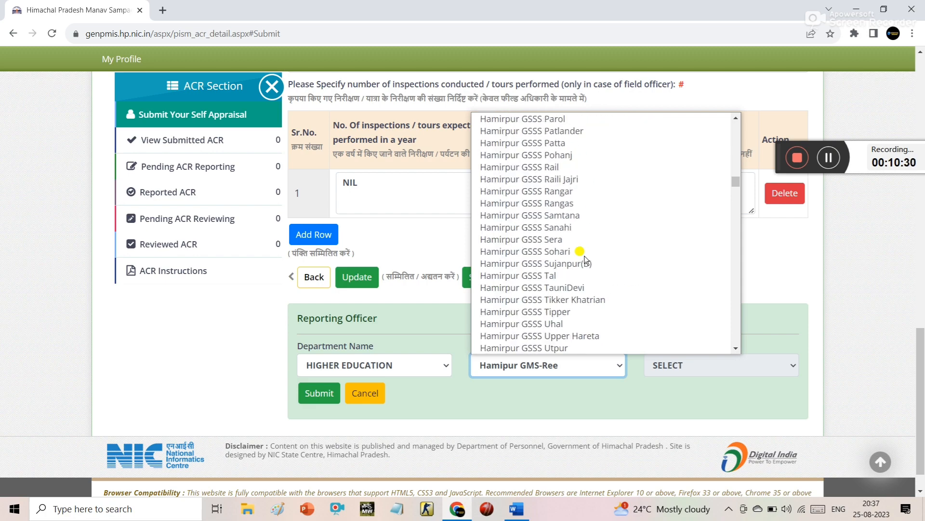
pyautogui.click(568, 203)
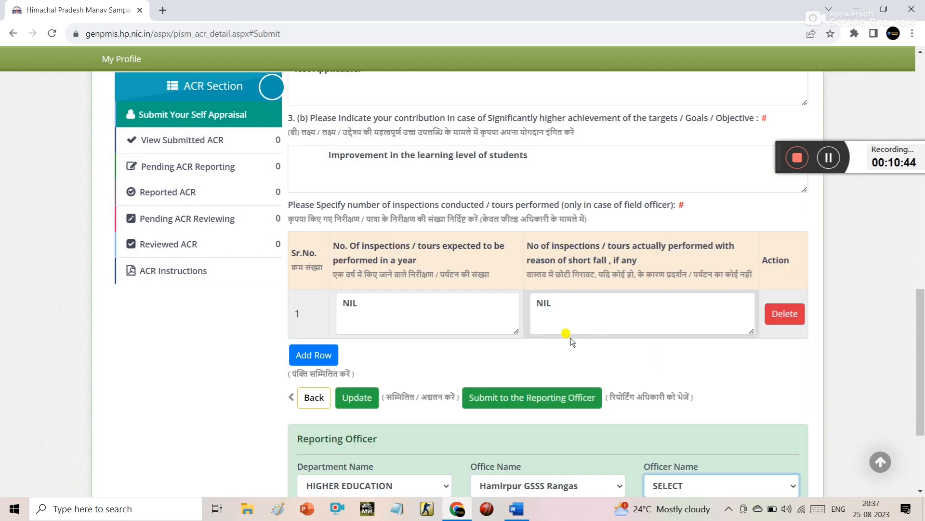
# Choose the school principal as the reporting officer's name and submit the 2022-2023 appraisal to that officer.
pyautogui.scroll(-1, 499, 367)
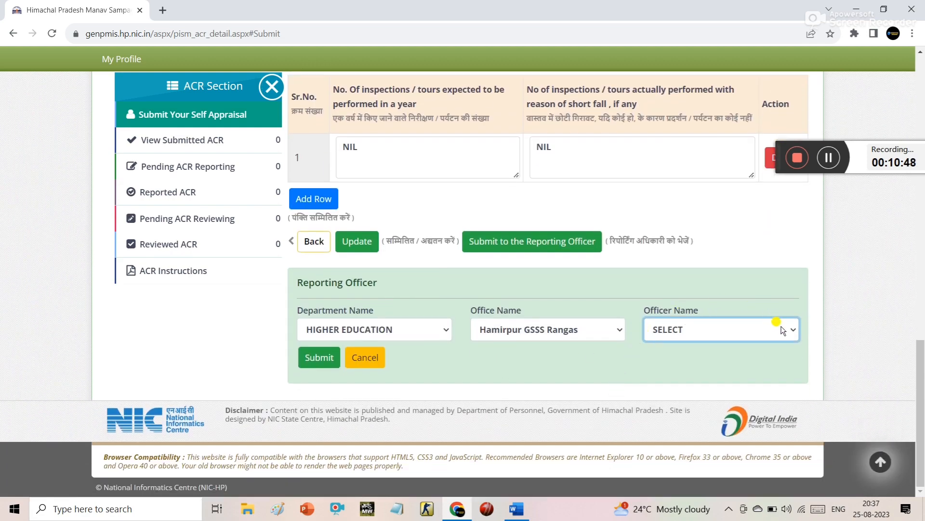
pyautogui.click(797, 336)
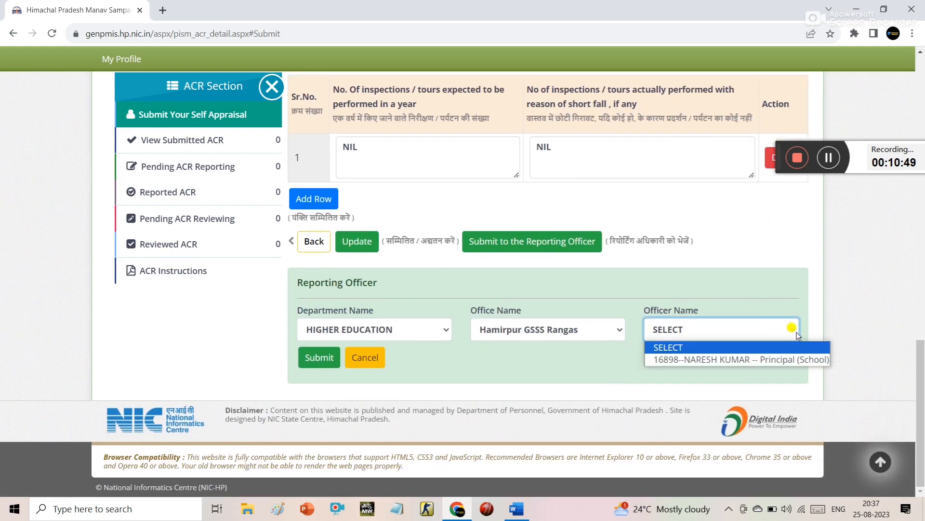
pyautogui.click(755, 360)
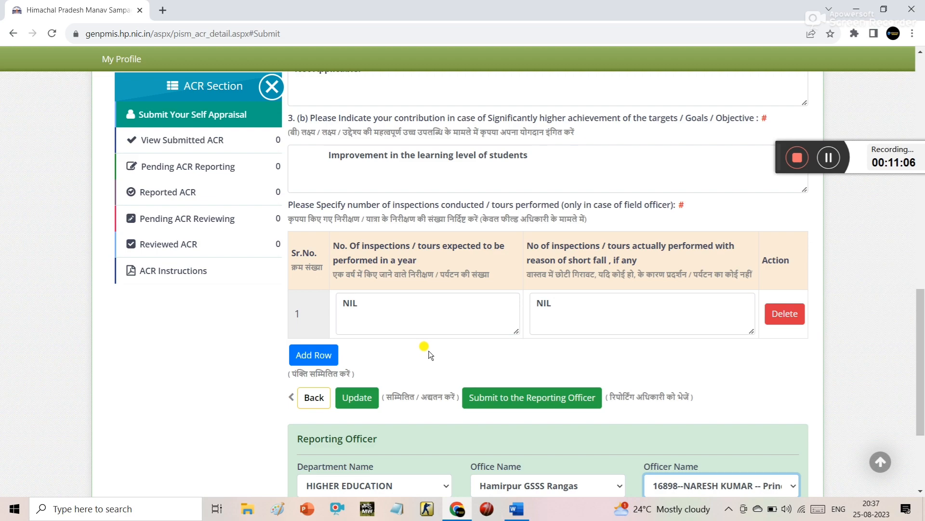
pyautogui.scroll(-2, 429, 353)
pyautogui.scroll(-1, 429, 351)
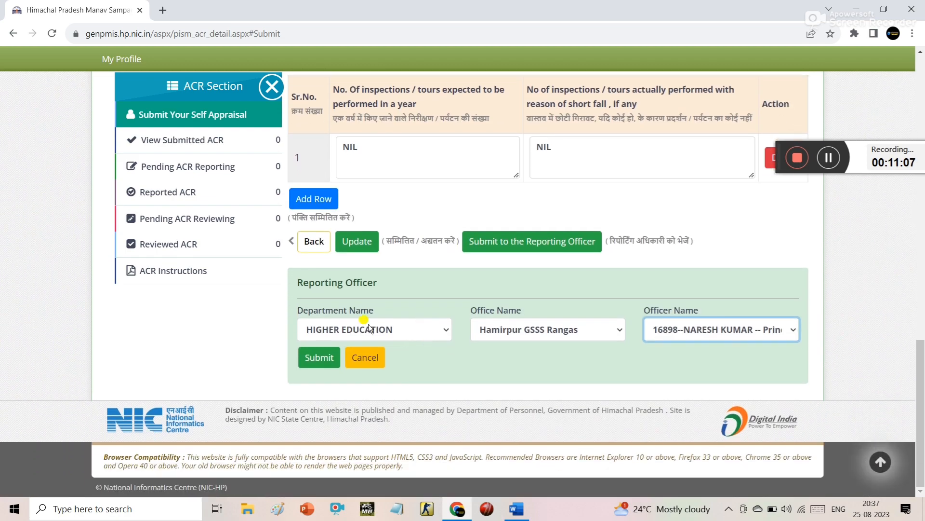
pyautogui.click(316, 357)
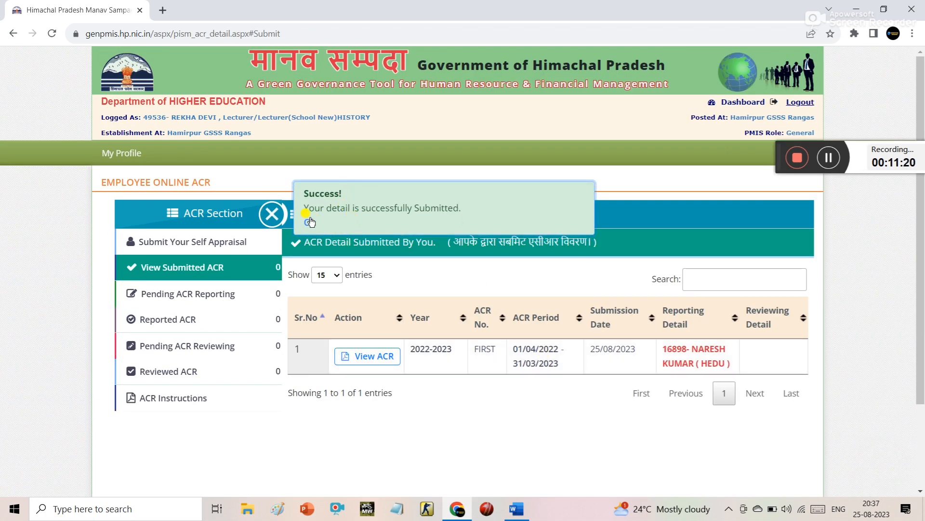
pyautogui.click(310, 222)
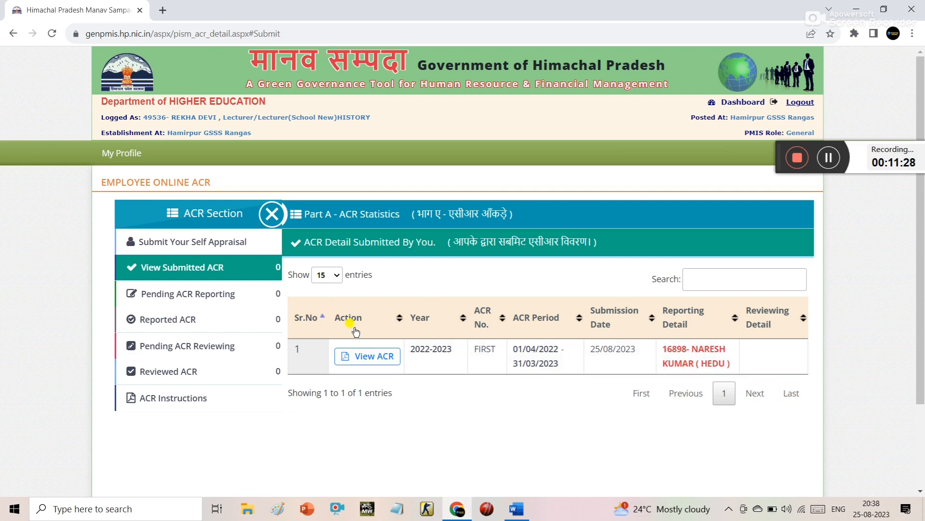
pyautogui.click(374, 355)
pyautogui.click(791, 34)
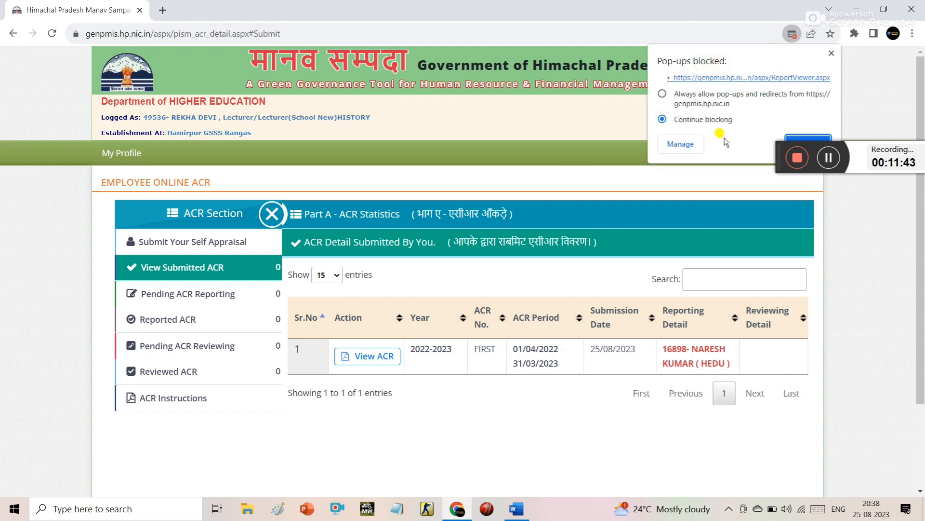
pyautogui.click(706, 95)
pyautogui.click(792, 136)
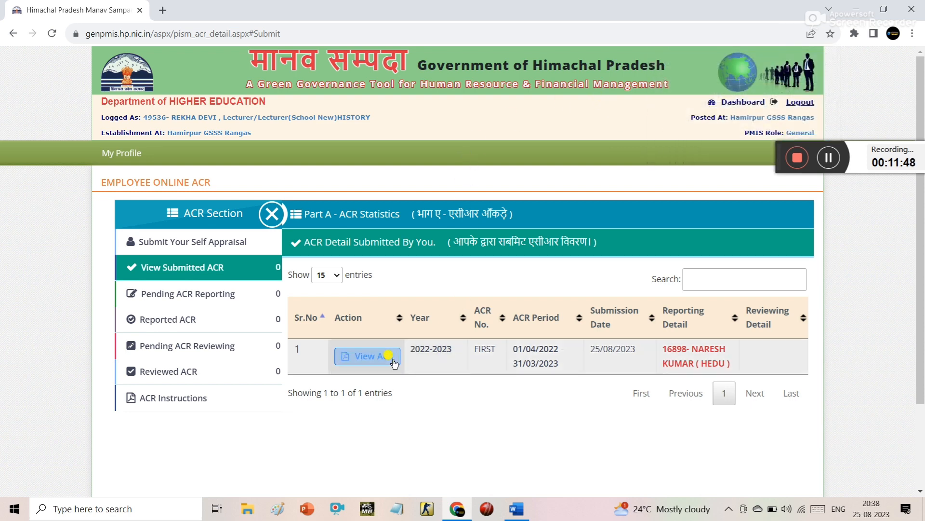
pyautogui.click(375, 356)
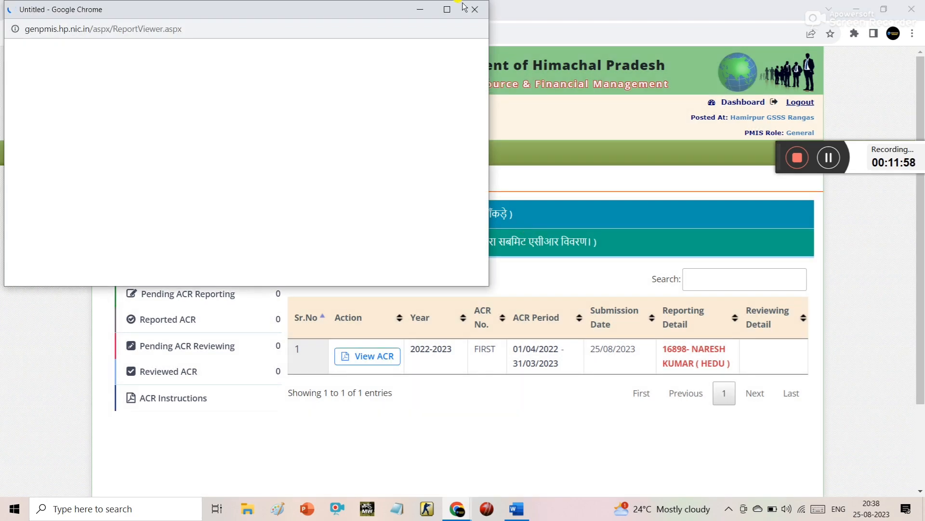
pyautogui.click(448, 9)
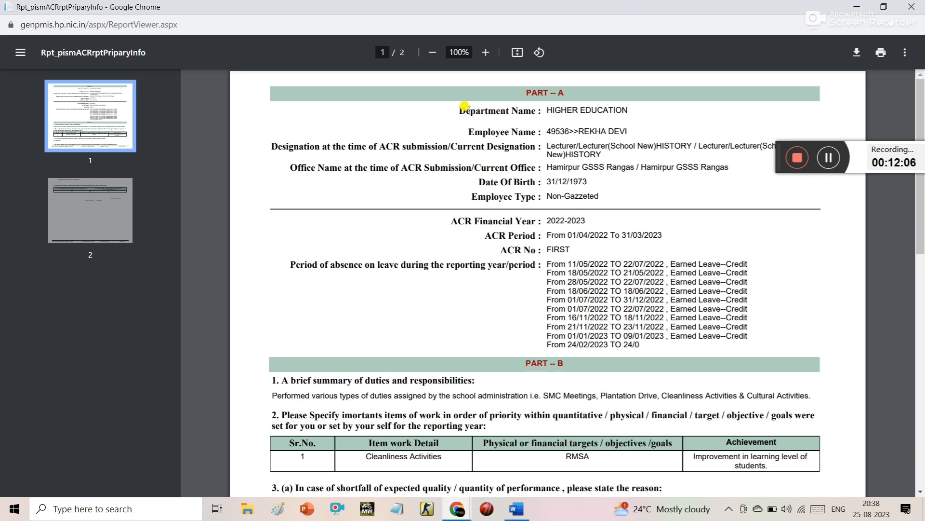
# Review the ACR report's employee details, leave periods, Part B answers, inspection table and submission date across both pages.
pyautogui.moveTo(464, 107); pyautogui.dragTo(592, 197)
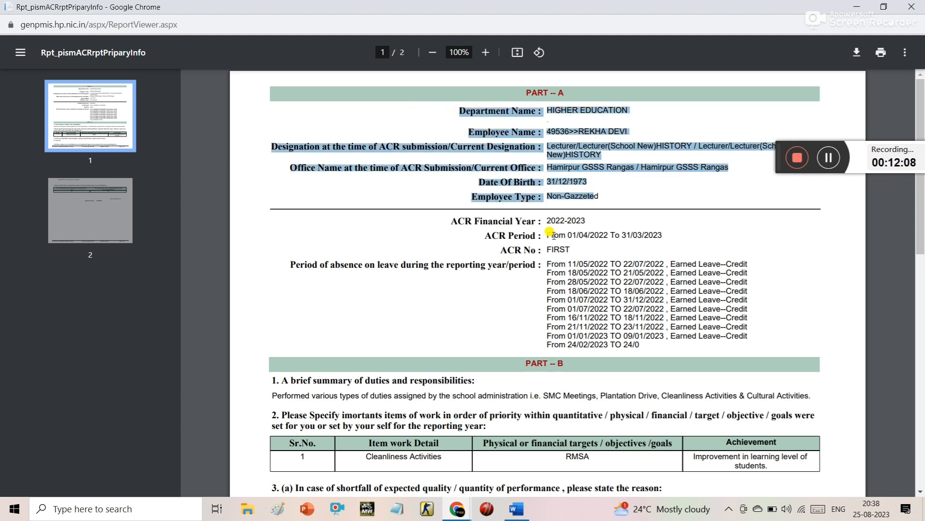
pyautogui.click(573, 236)
pyautogui.moveTo(514, 265); pyautogui.dragTo(653, 344)
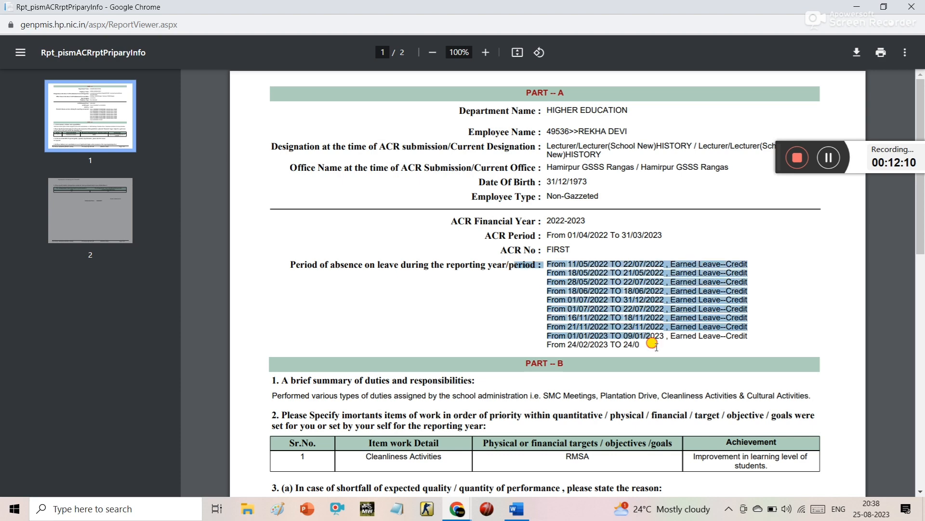
pyautogui.click(552, 290)
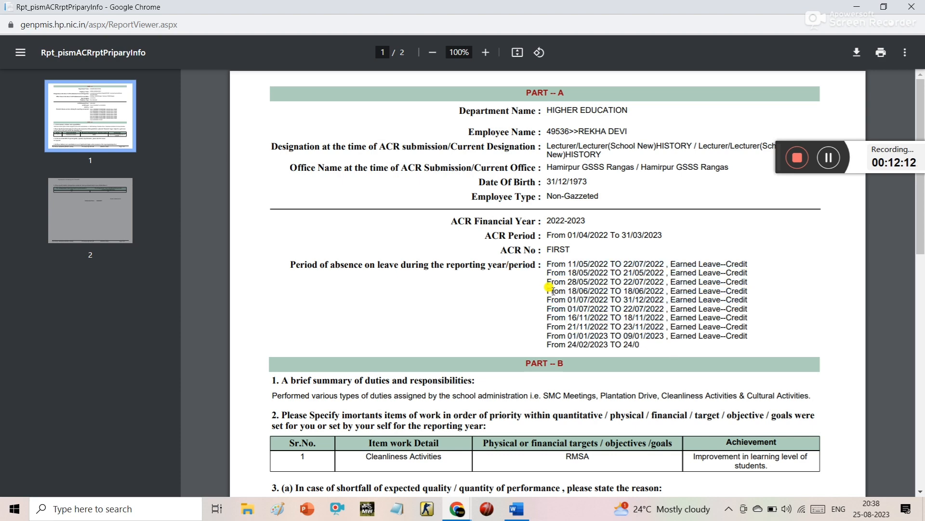
pyautogui.scroll(-3, 550, 288)
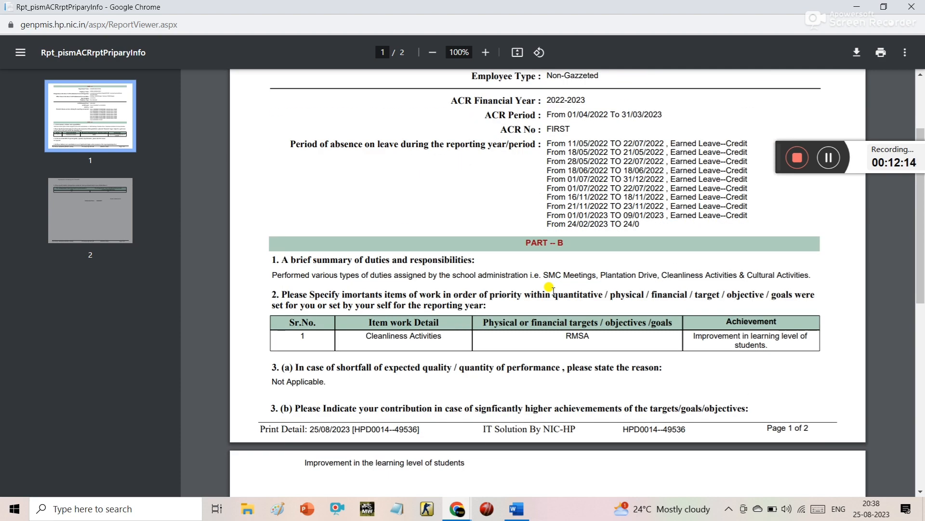
pyautogui.scroll(-3, 549, 288)
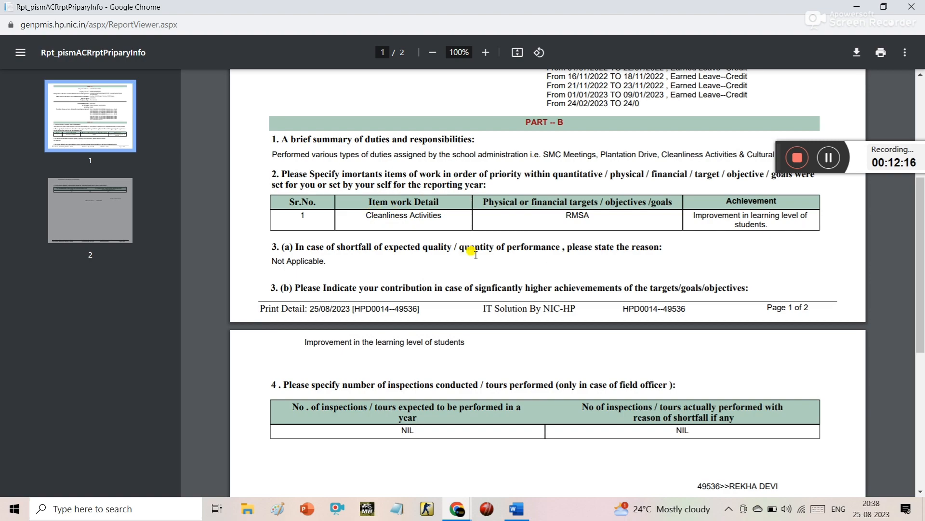
pyautogui.scroll(-3, 476, 254)
pyautogui.scroll(-3, 509, 280)
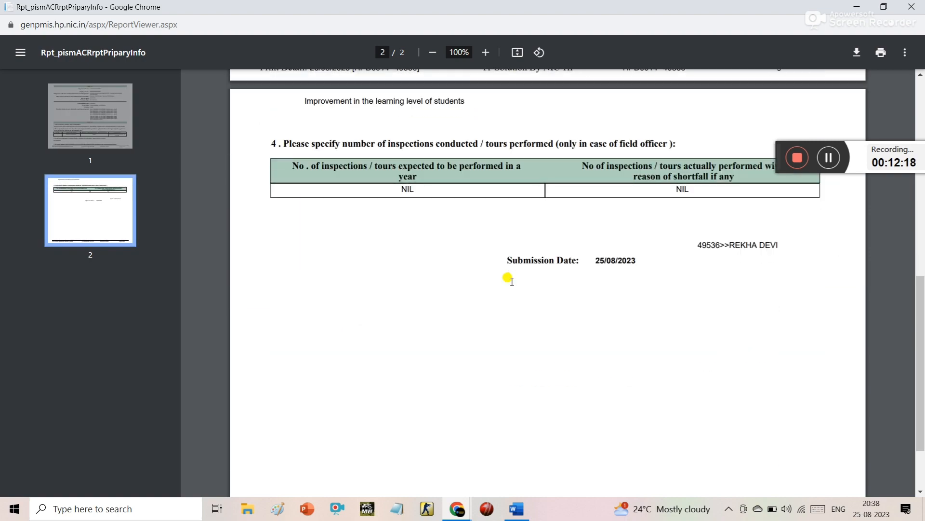
pyautogui.scroll(15, 509, 279)
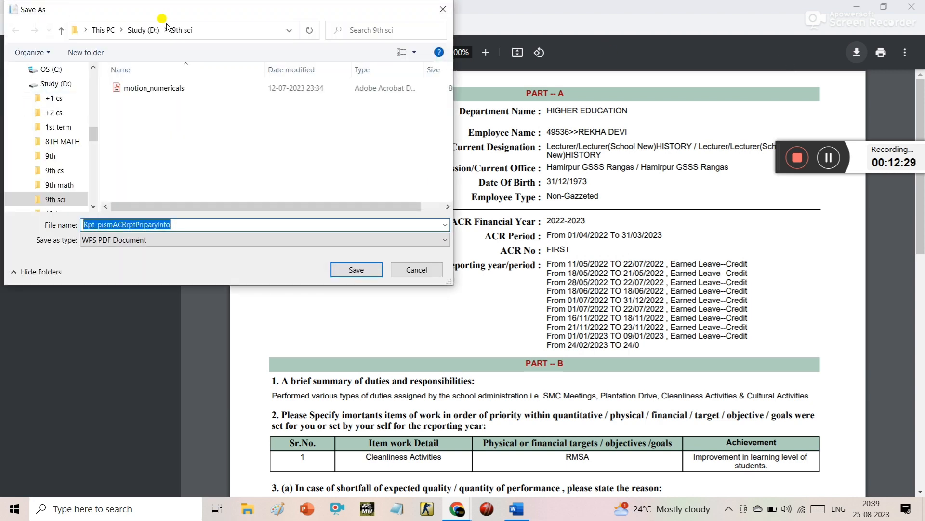
# Save the ACR report as the PDF Rpt_pismACRrptPriparyInfo in the acr folder on Study (D:).
pyautogui.click(142, 30)
pyautogui.click(220, 109)
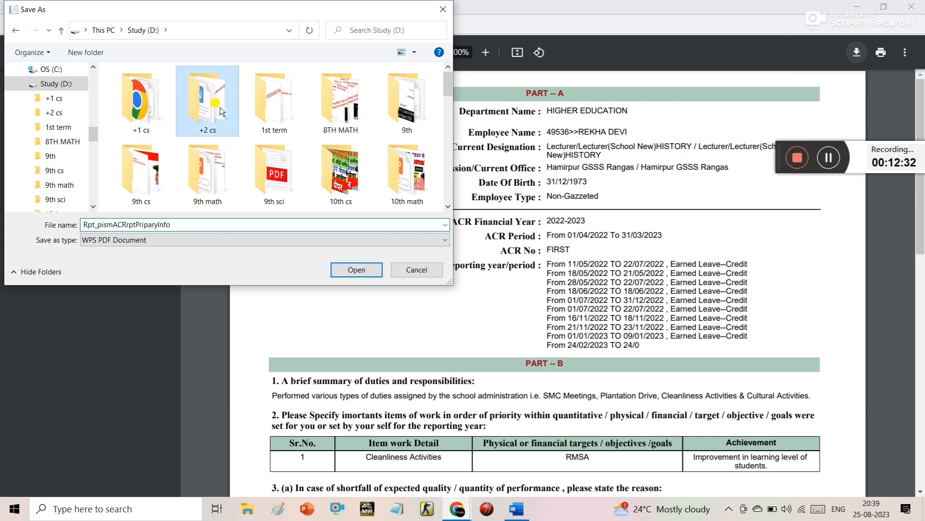
pyautogui.scroll(-3, 220, 107)
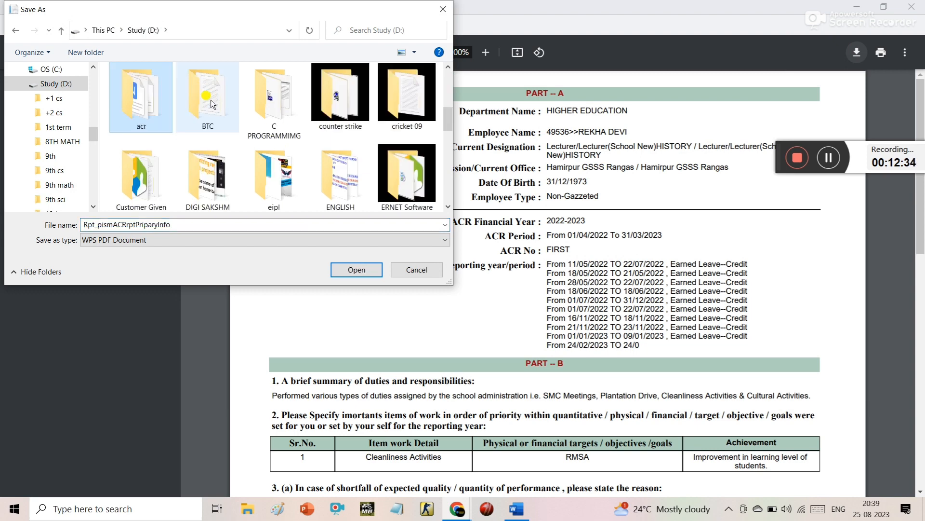
pyautogui.doubleClick(155, 84)
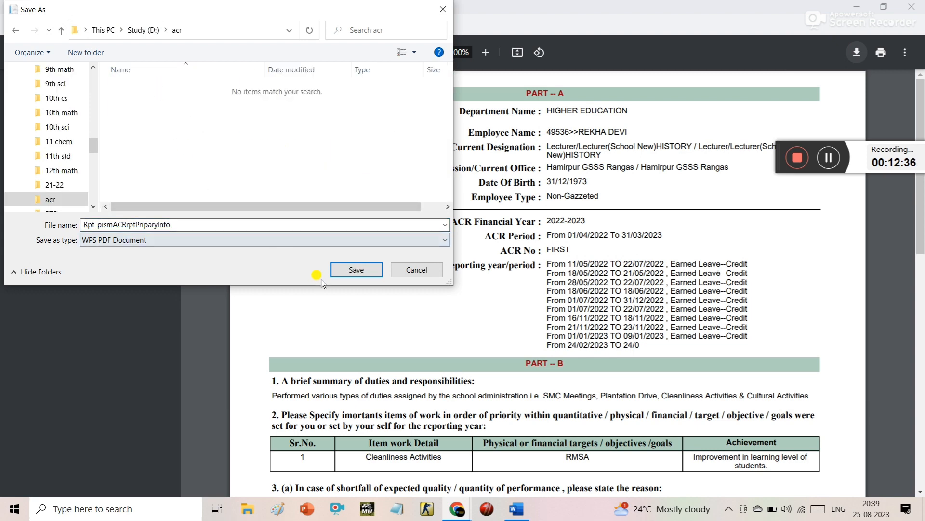
pyautogui.click(343, 271)
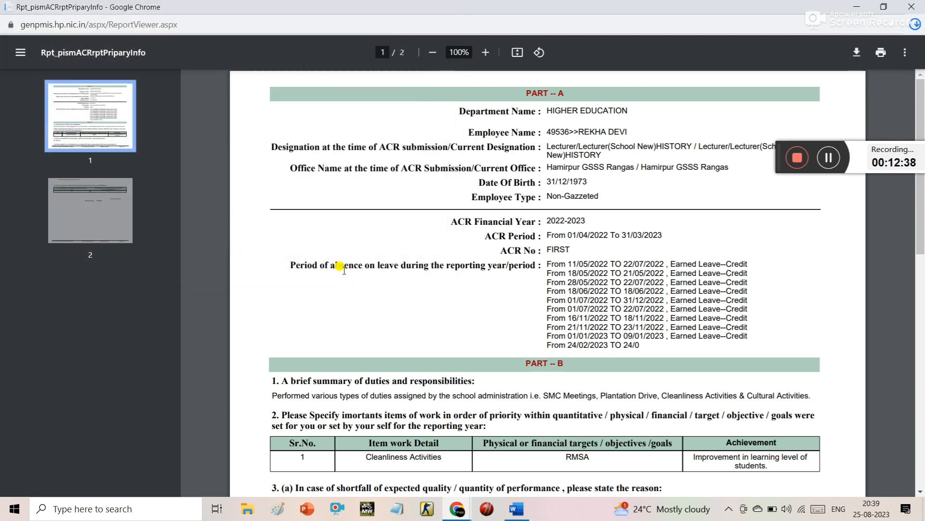